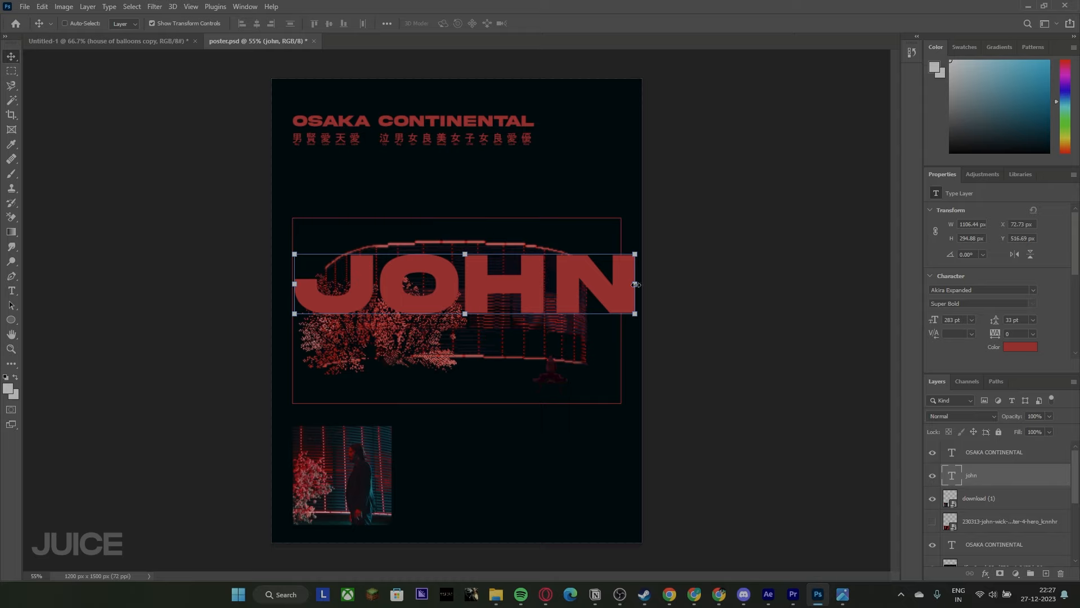
# - Scale the JOHN text down to about 121 px wide and place it just above the small photo
pyautogui.moveTo(635, 284); pyautogui.dragTo(323, 421)
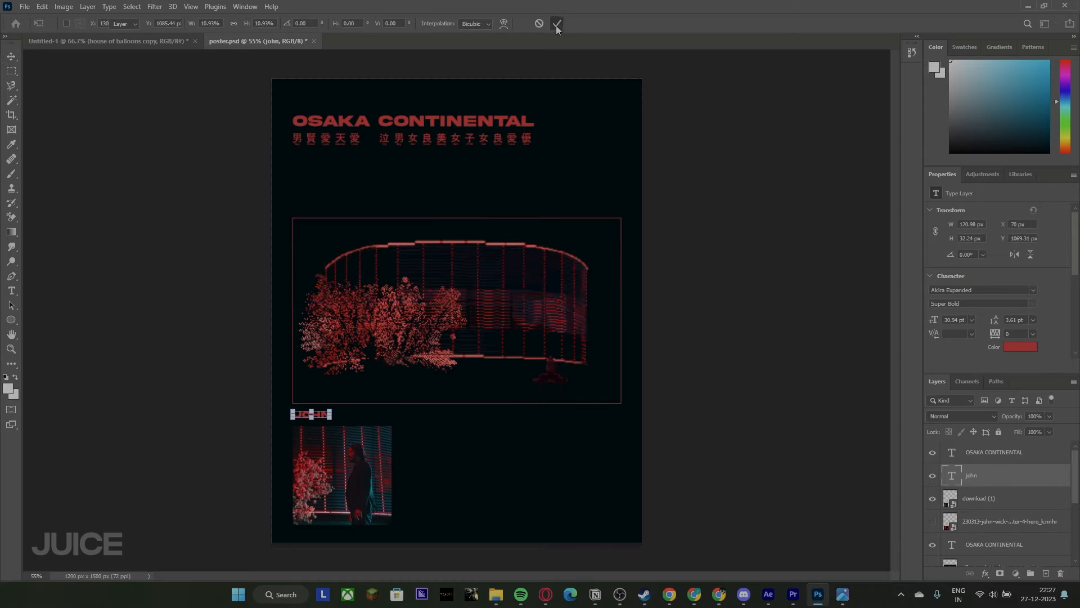
pyautogui.click(557, 25)
pyautogui.press('m')
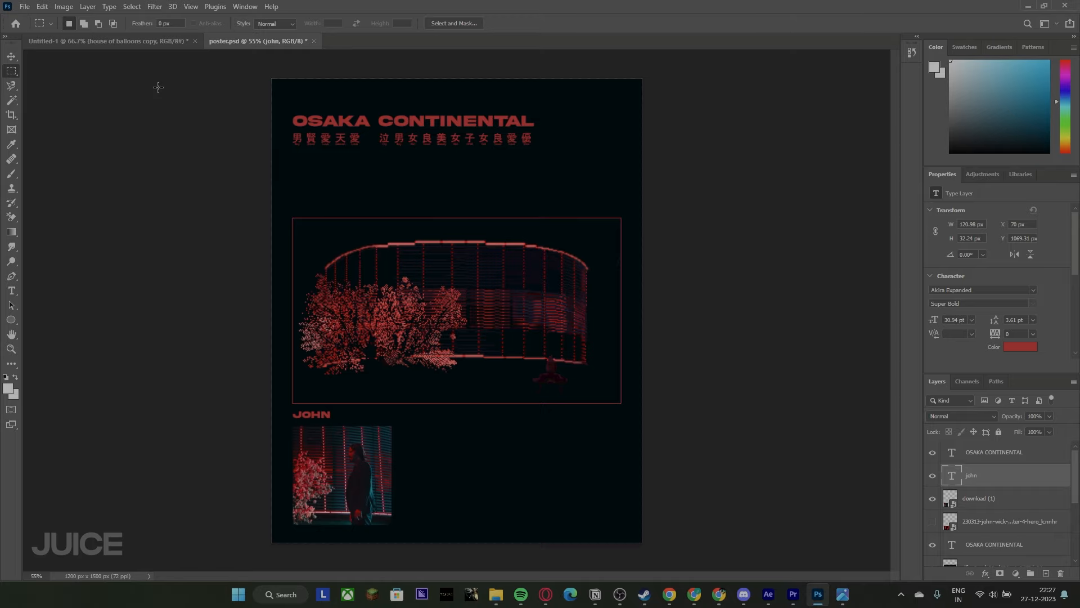
# - Try Bebas Neue on the JOHN text, and set its font to GRIFTER Bold
pyautogui.click(983, 290)
pyautogui.write('beb')
pyautogui.click(1001, 326)
pyautogui.click(1034, 289)
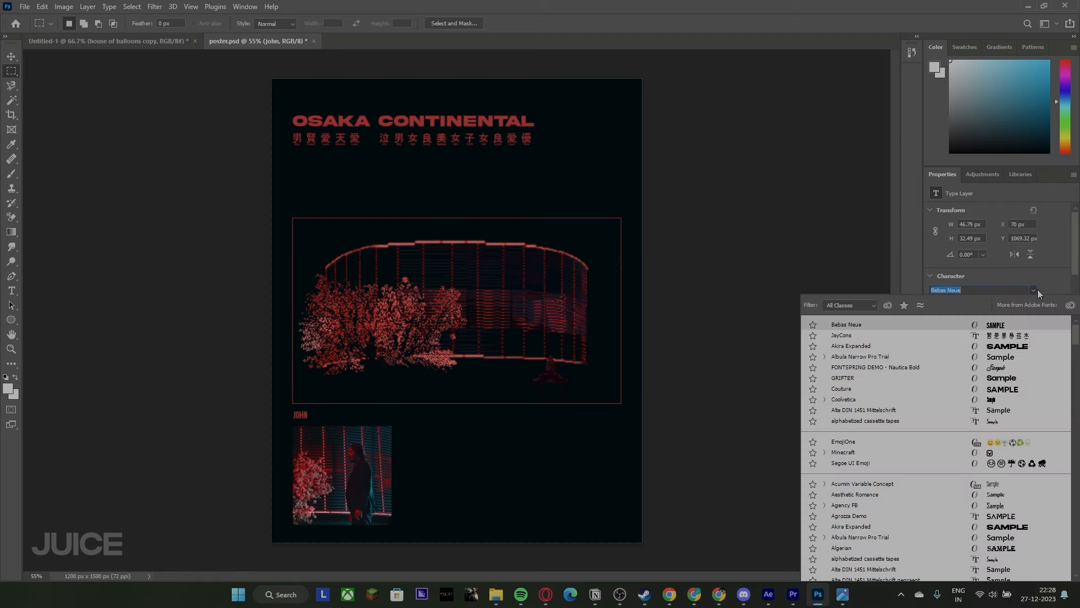
pyautogui.click(1002, 378)
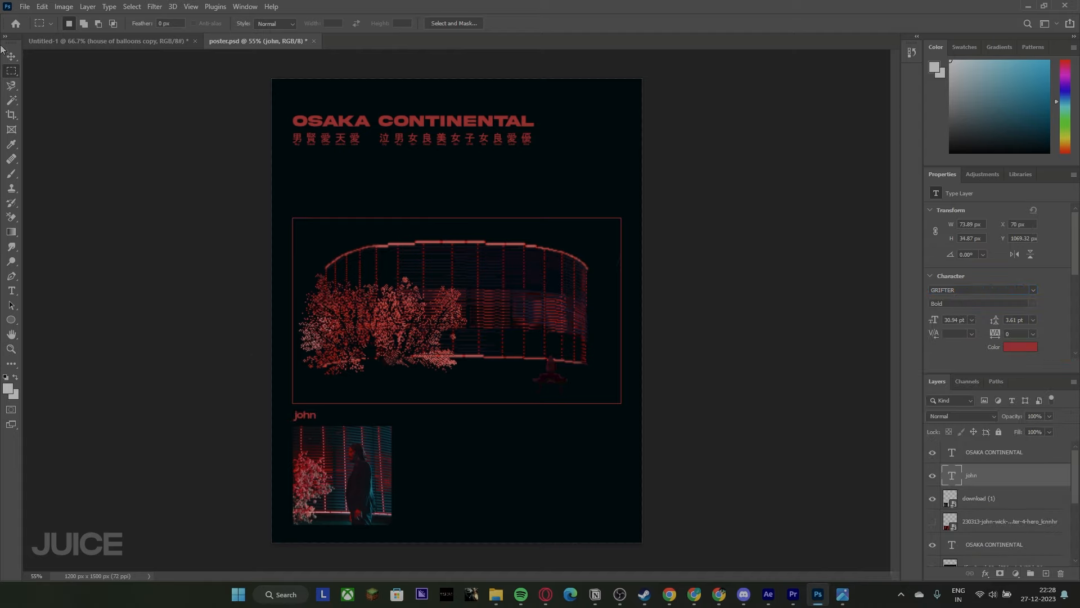
# - Enlarge the john text to about 184 pt and retype it in capitals as JOHN
pyautogui.press('v')
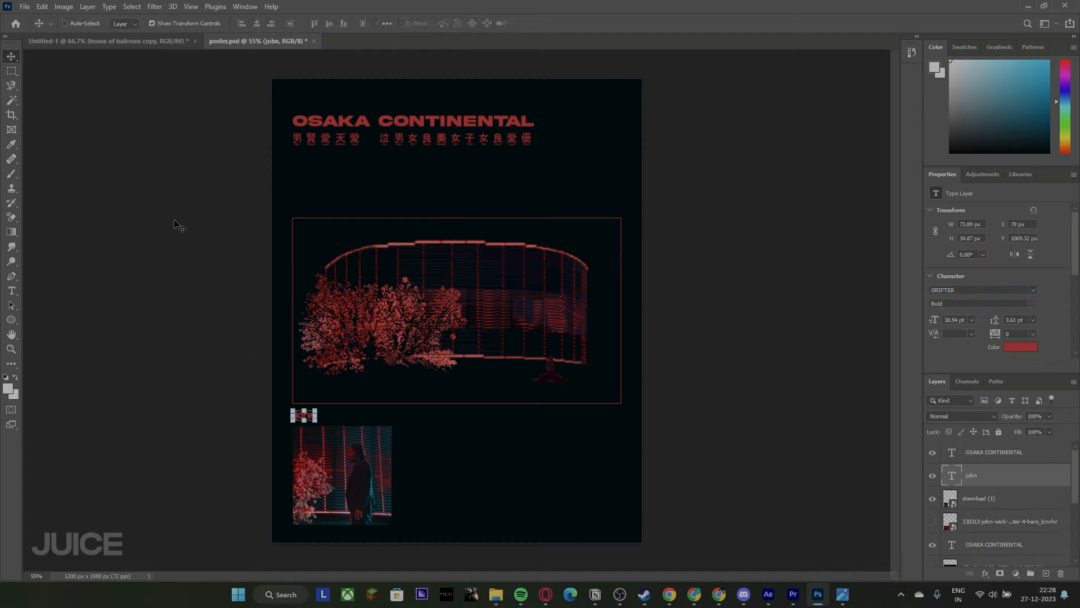
pyautogui.moveTo(311, 414); pyautogui.dragTo(430, 415)
pyautogui.press('Return')
pyautogui.doubleClick(322, 415)
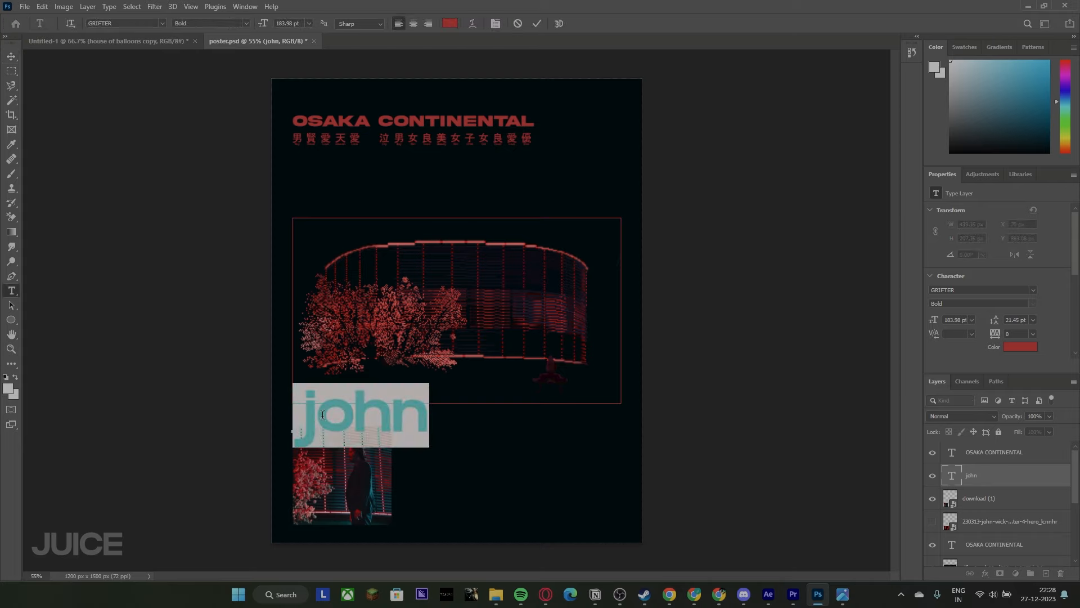
pyautogui.press('capslock')
pyautogui.write('JOHN')
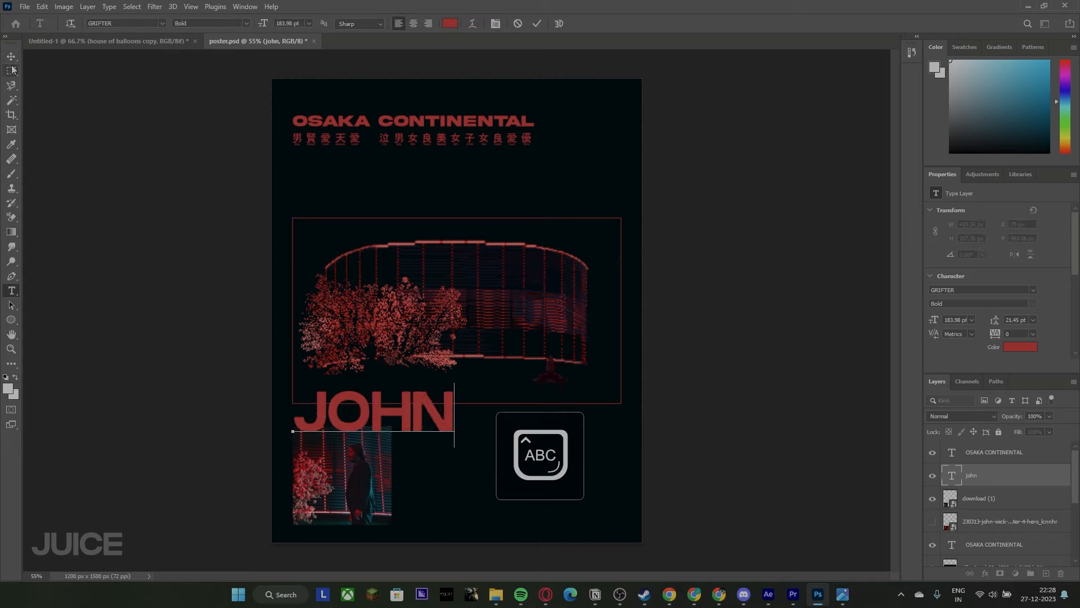
# - Scale the JOHN text down to about 47 pt and nudge it up between the red frame and the small photo
pyautogui.hotkey('ctrl', 't')
pyautogui.moveTo(454, 419); pyautogui.dragTo(328, 419)
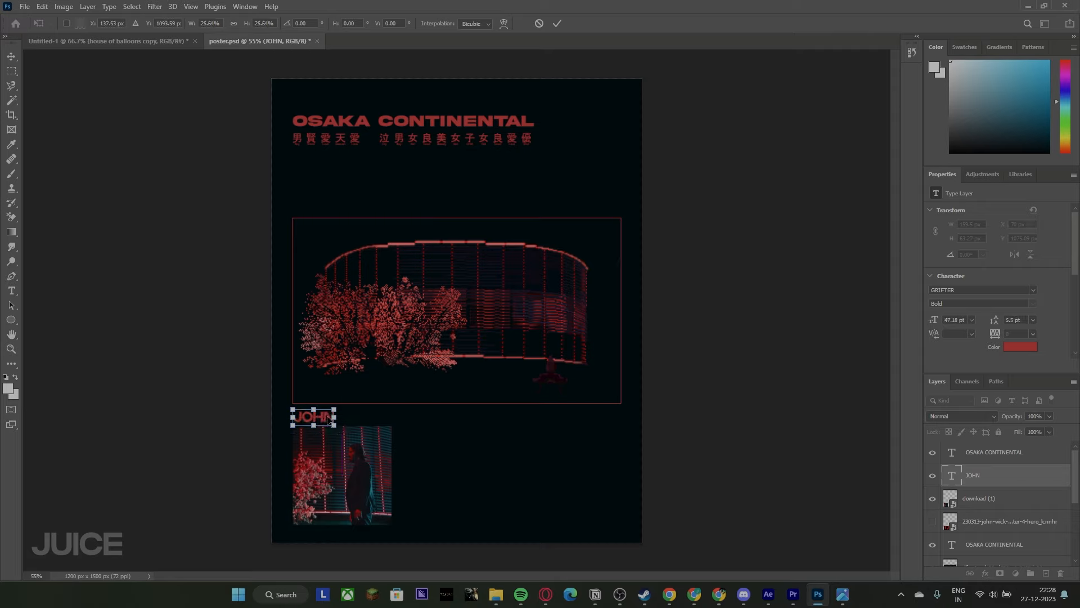
pyautogui.press('Up')
pyautogui.press('Up')
pyautogui.press('Up')
pyautogui.press('Up')
pyautogui.press('Up')
pyautogui.press('Up')
pyautogui.press('Up')
pyautogui.press('Return')
pyautogui.click(12, 71)
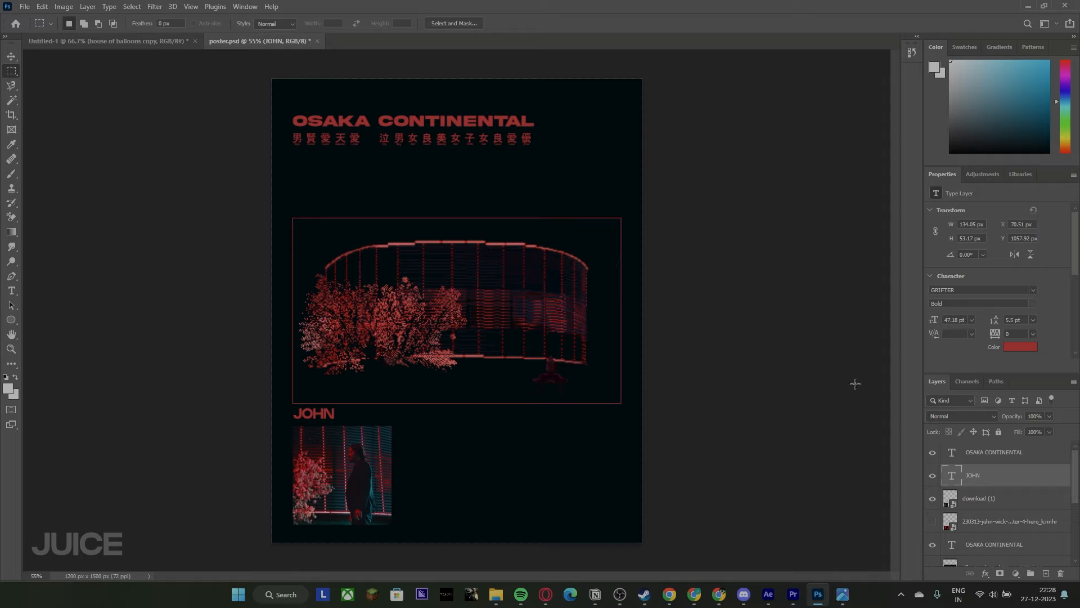
# - Create a WICK label below the middle of the red frame from a duplicate of the JOHN text layer
pyautogui.rightClick(982, 477)
pyautogui.click(956, 123)
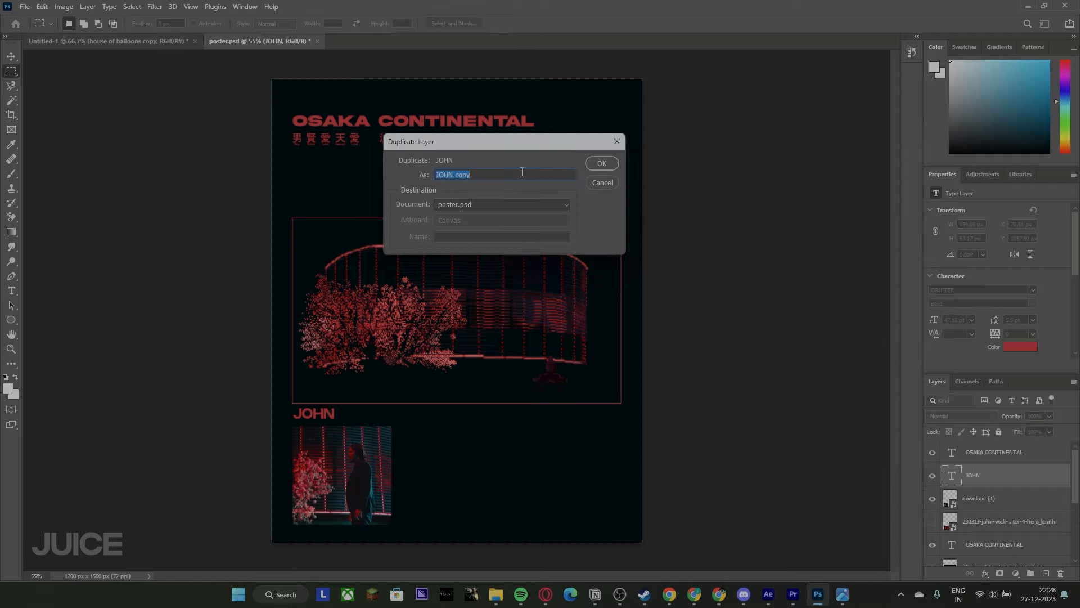
pyautogui.click(600, 162)
pyautogui.click(11, 57)
pyautogui.moveTo(325, 414); pyautogui.dragTo(465, 417)
pyautogui.doubleClick(464, 417)
pyautogui.write('WICK')
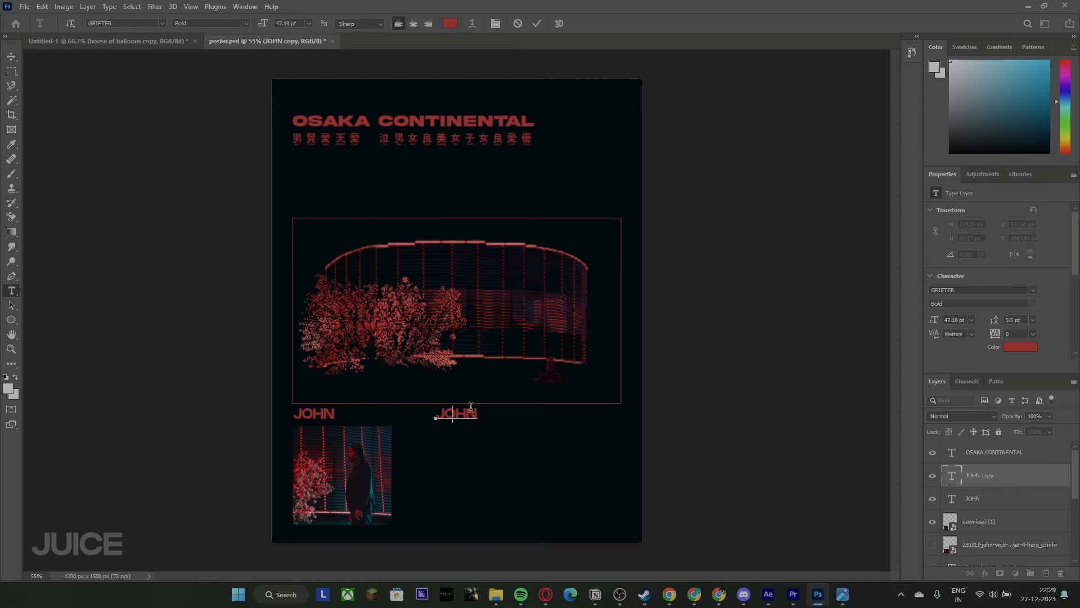
pyautogui.click(11, 57)
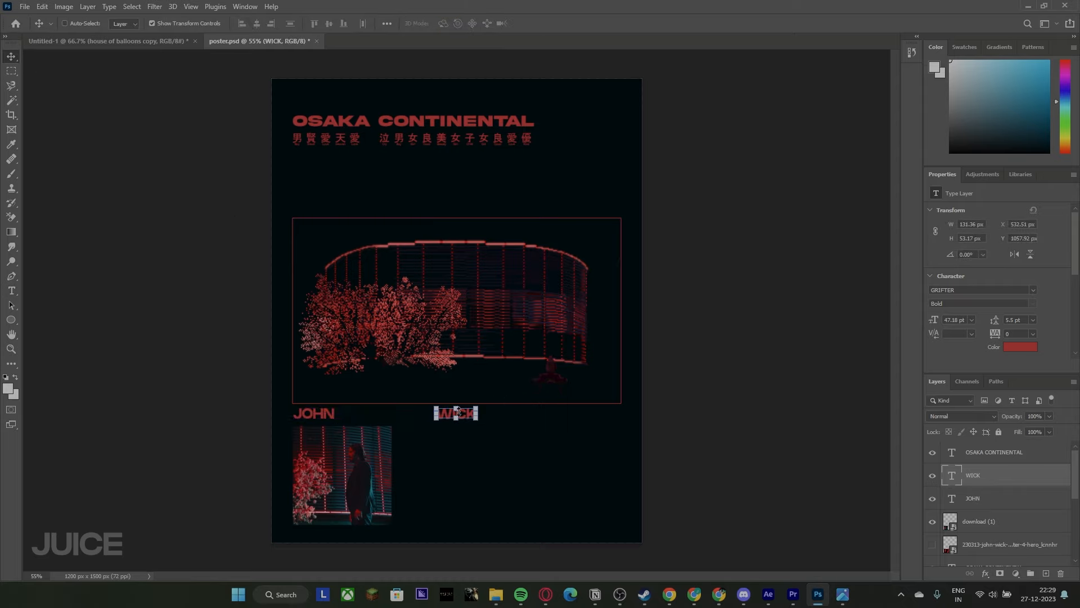
# - Duplicate the WICK text and place the copy on the same line near the red frame's right edge
pyautogui.moveTo(468, 411); pyautogui.dragTo(615, 415)
pyautogui.rightClick(985, 479)
pyautogui.click(878, 125)
pyautogui.press('Return')
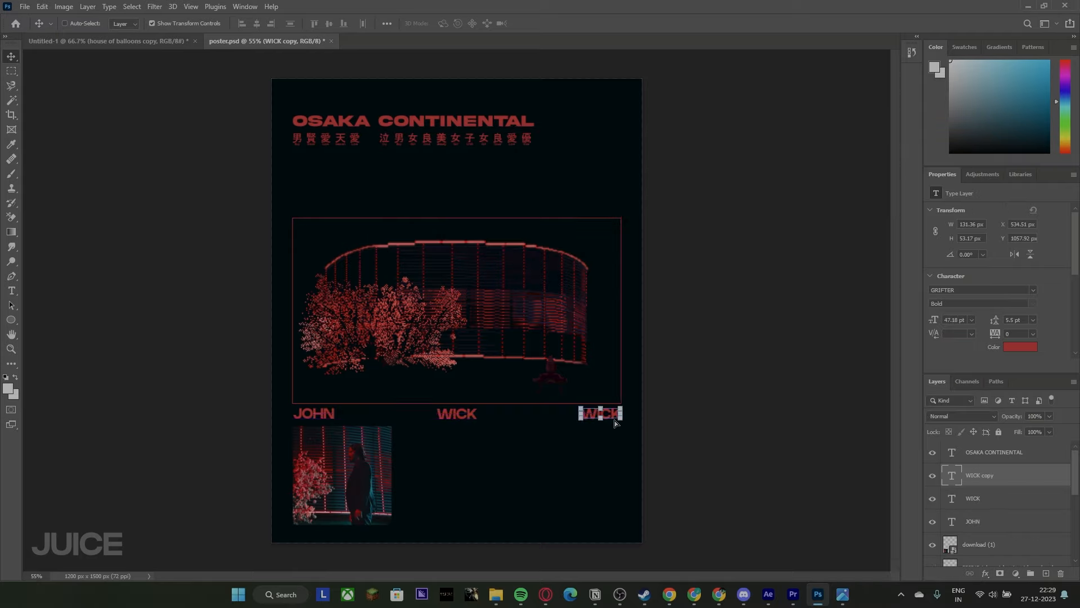
# - Replace the text of the rightmost WICK copy with 4
pyautogui.doubleClick(609, 417)
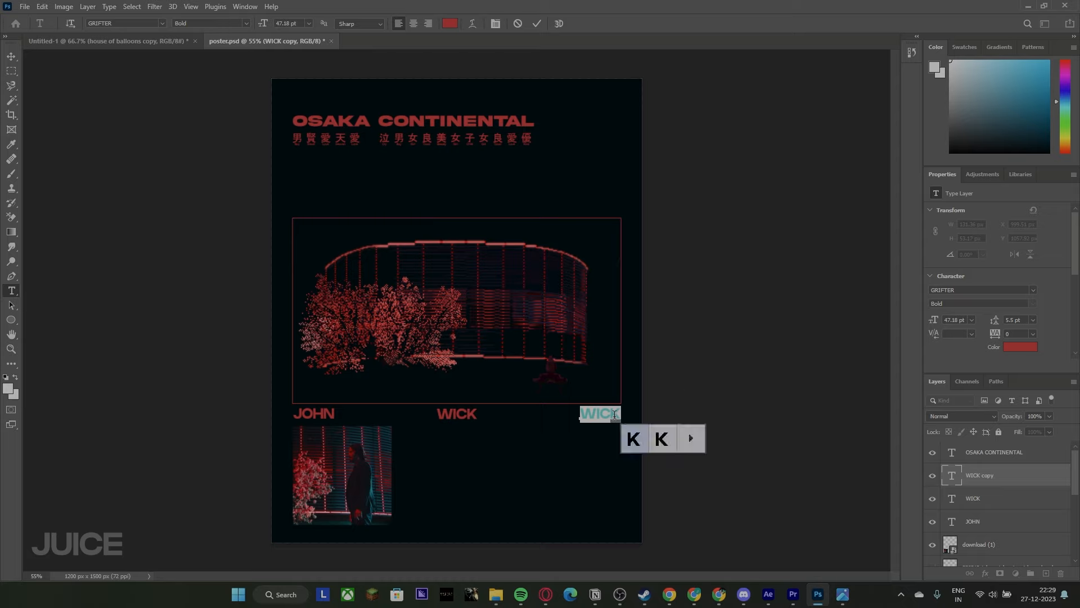
pyautogui.click(11, 57)
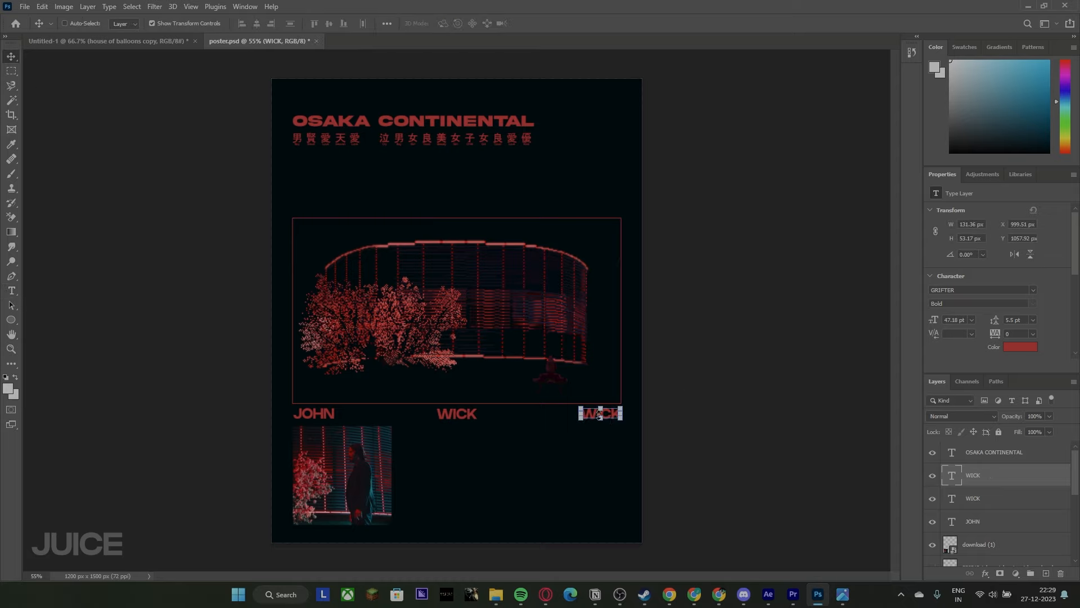
pyautogui.doubleClick(612, 414)
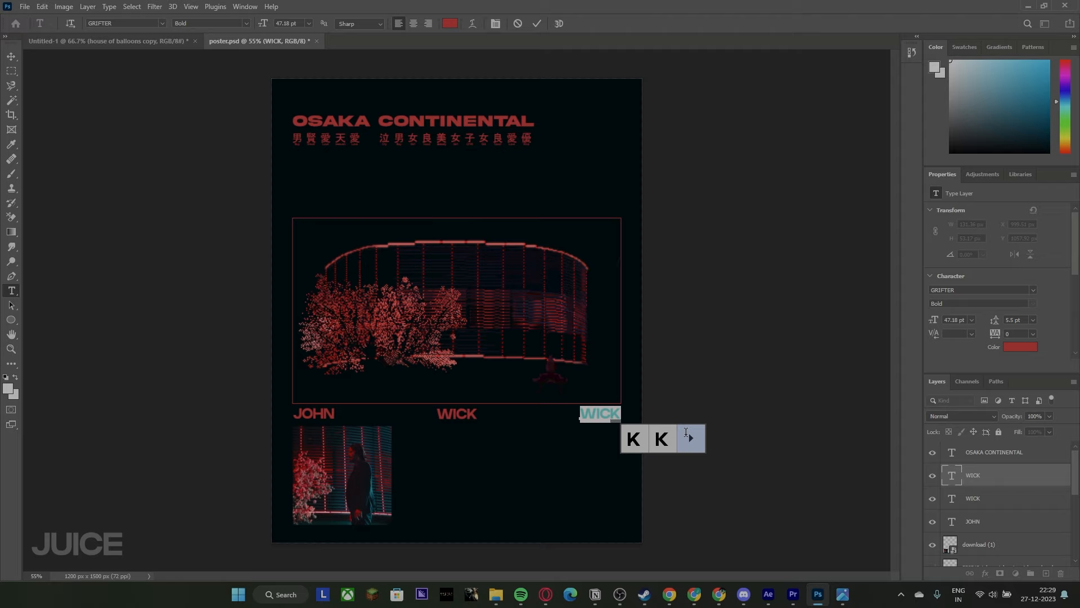
pyautogui.moveTo(609, 414); pyautogui.dragTo(621, 414)
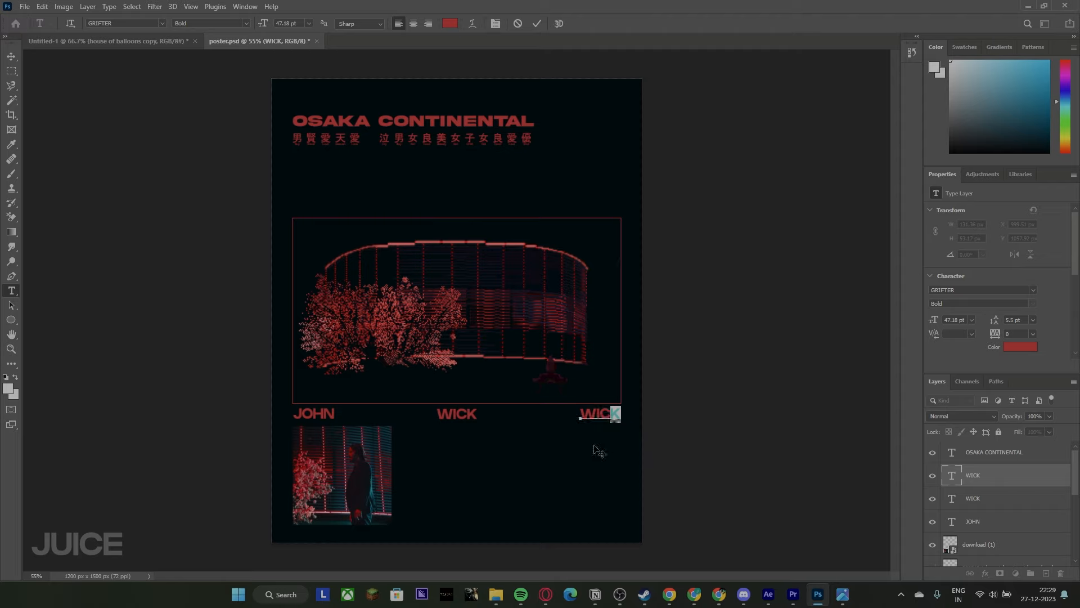
pyautogui.click(11, 57)
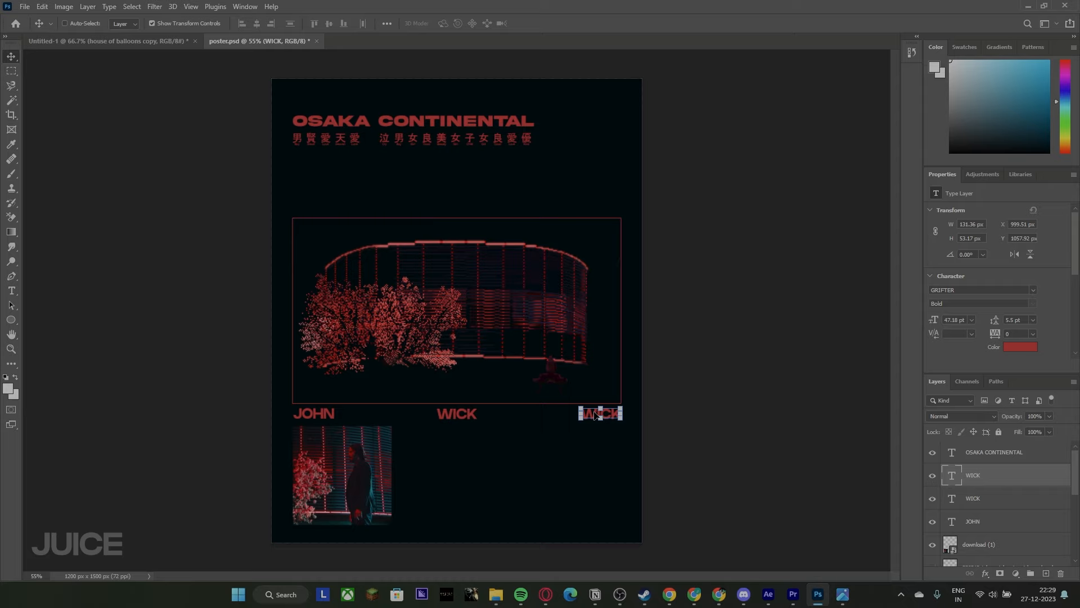
pyautogui.doubleClick(594, 414)
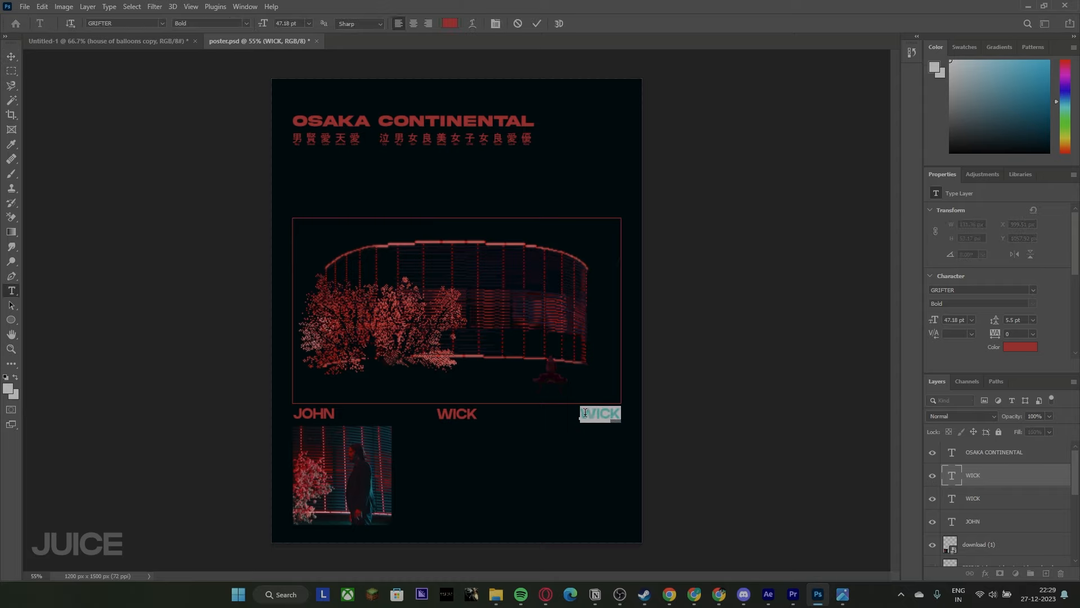
pyautogui.write('4')
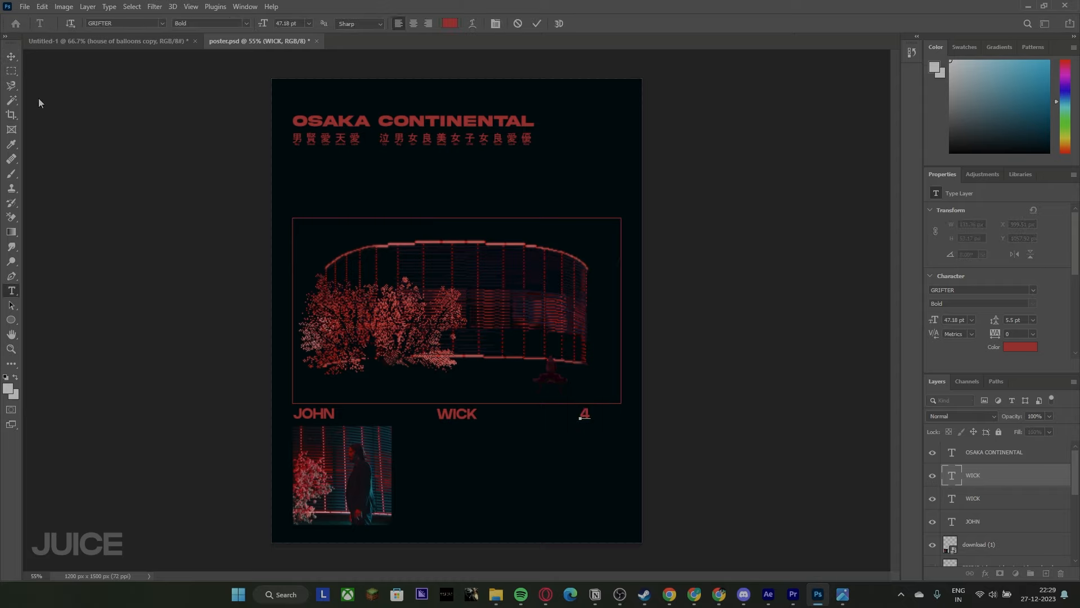
pyautogui.click(10, 57)
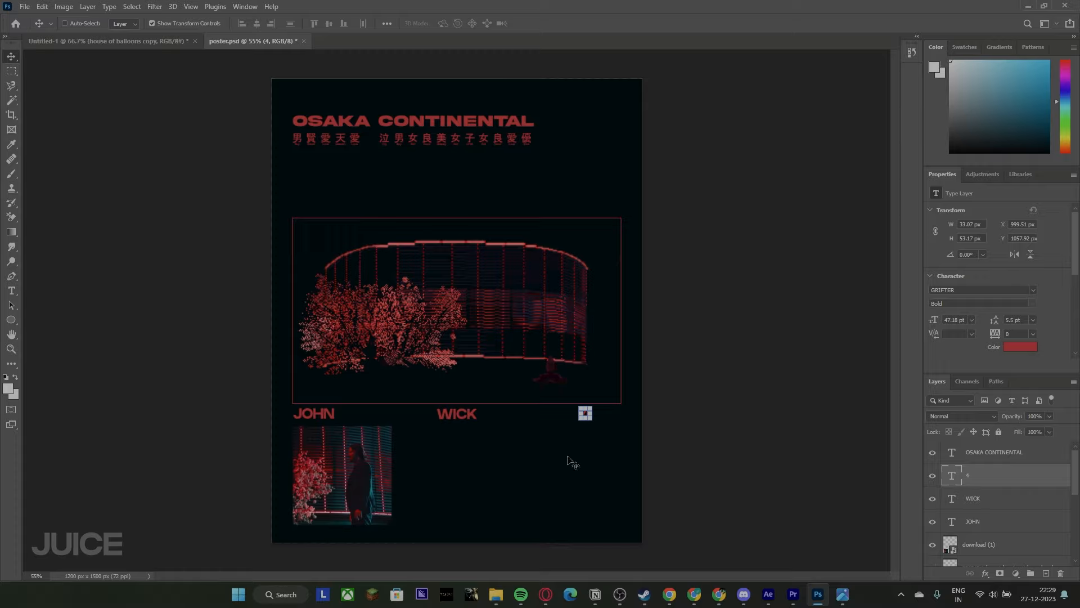
# - Move the 4 to the right so that it lines up with the red frame's right edge
pyautogui.scroll(8, 687, 482)
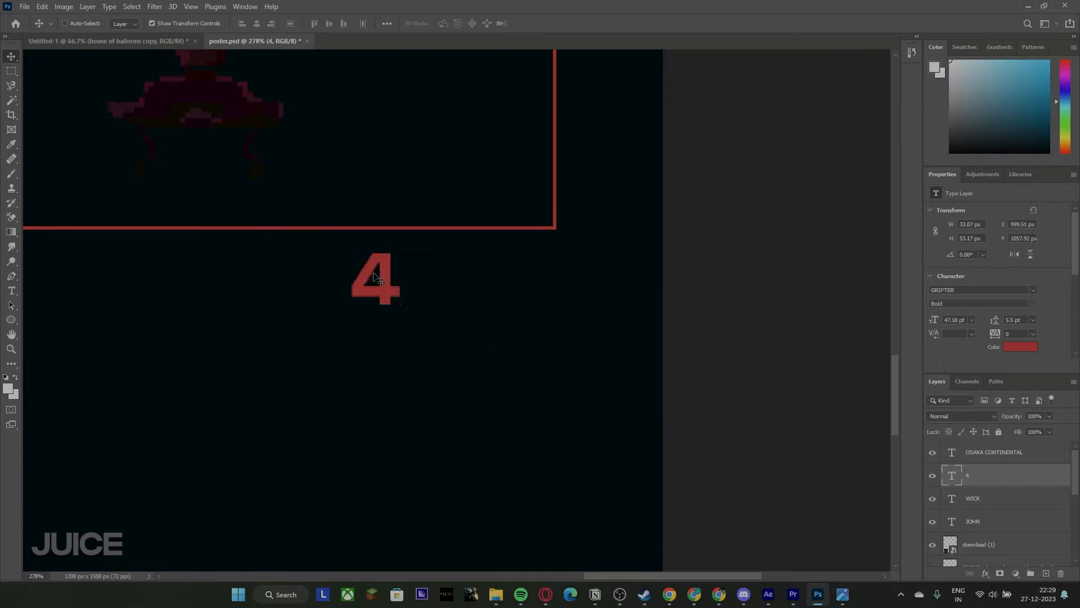
pyautogui.moveTo(375, 277); pyautogui.dragTo(535, 275)
pyautogui.scroll(-5, 306, 248)
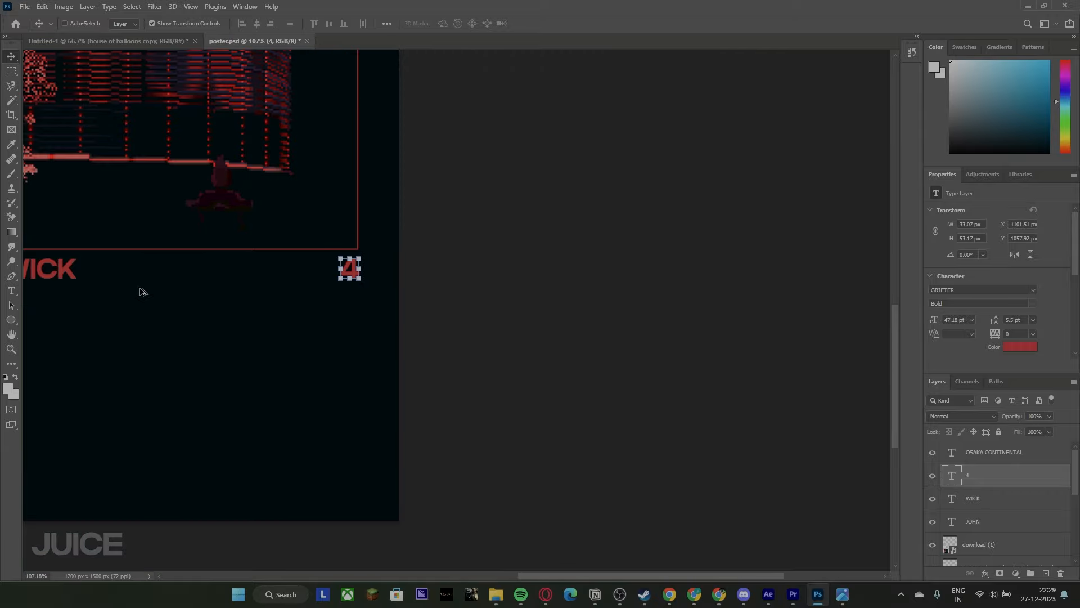
pyautogui.scroll(-3, 27, 309)
pyautogui.click(12, 70)
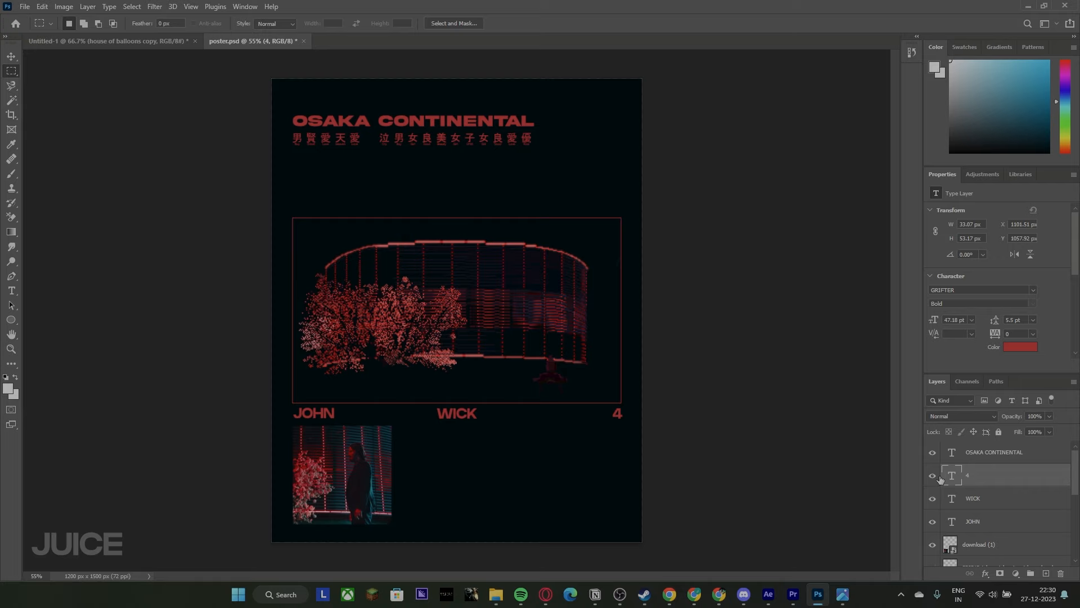
# - Delete the hidden 230313-john-wick-chapter-4-hero image layer
pyautogui.scroll(-3, 995, 482)
pyautogui.click(985, 465)
pyautogui.scroll(3, 979, 473)
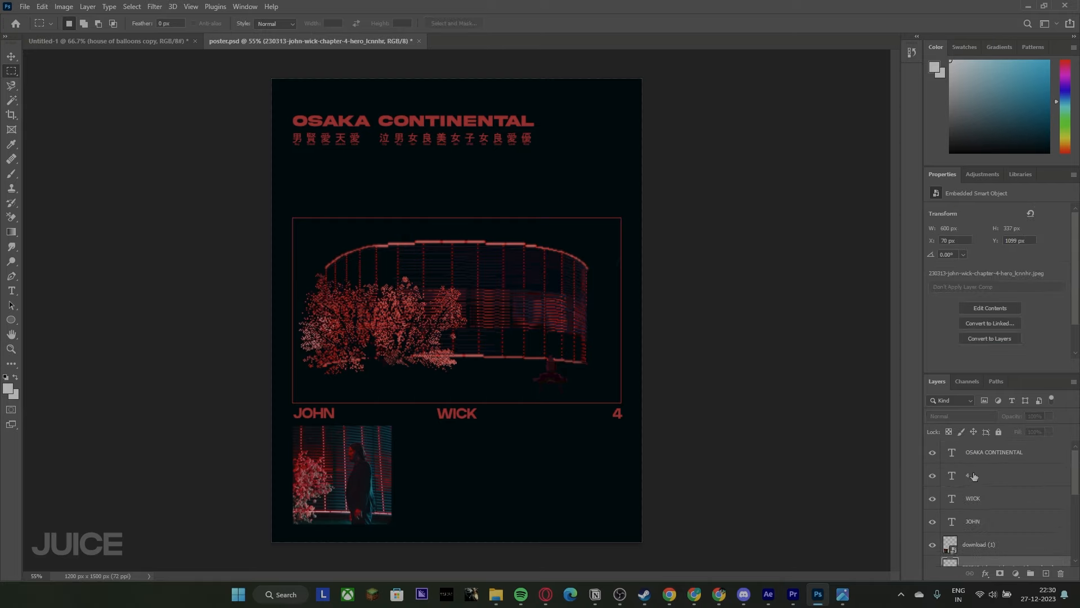
pyautogui.scroll(-3, 977, 466)
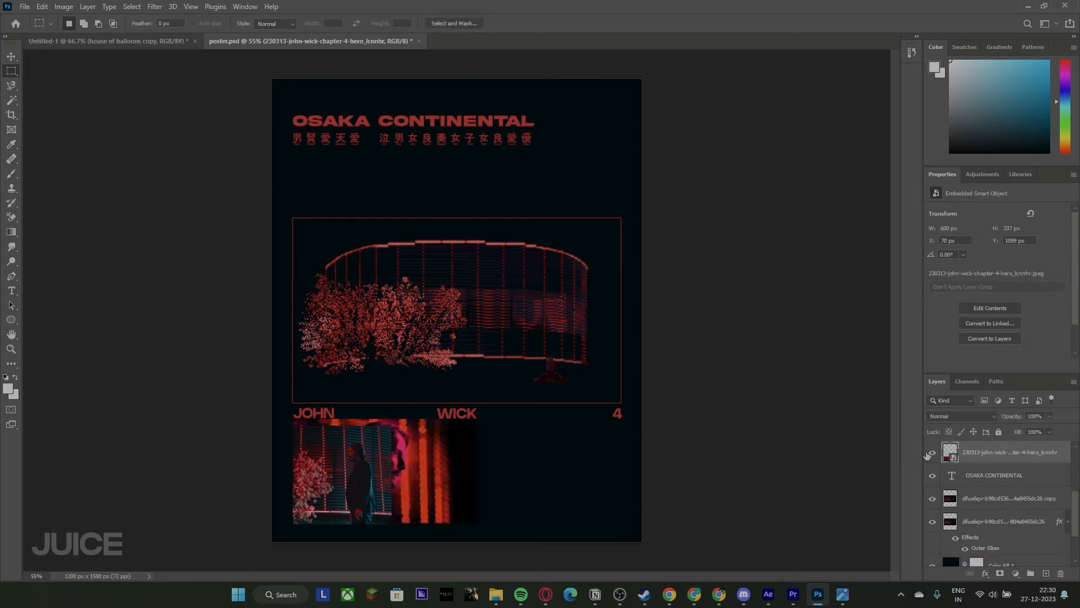
pyautogui.press('Delete')
pyautogui.scroll(-1, 990, 478)
pyautogui.scroll(4, 999, 506)
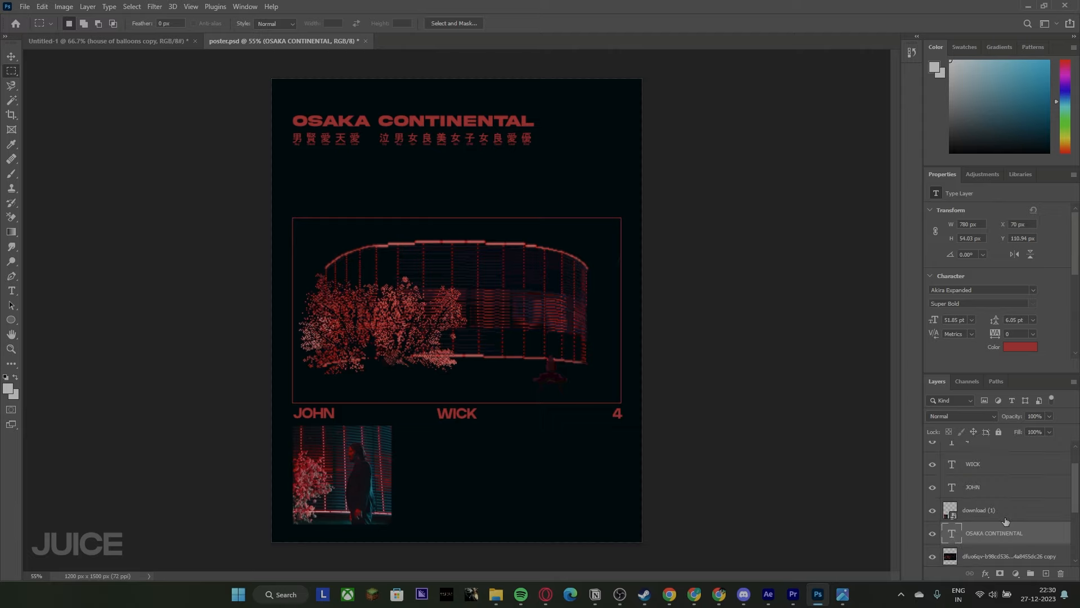
# - Nudge the small square photo on the download (1) layer slightly upward beneath the JOHN text
pyautogui.click(991, 543)
pyautogui.click(11, 56)
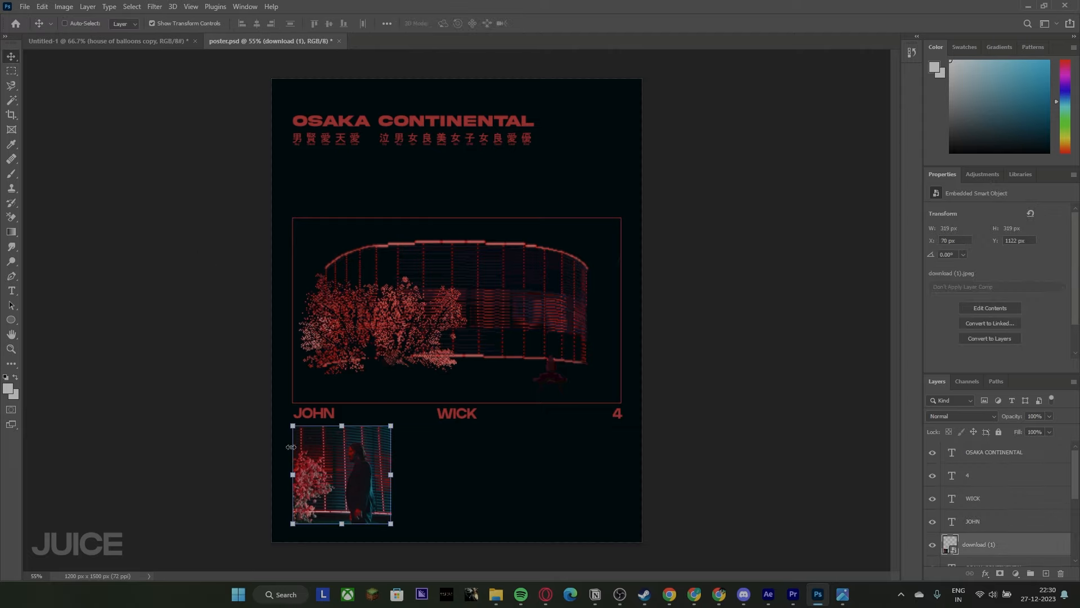
pyautogui.moveTo(338, 455)
pyautogui.mouseDown()
pyautogui.moveTo(338, 464)
pyautogui.moveTo(337, 454)
pyautogui.mouseUp()
pyautogui.click(7, 73)
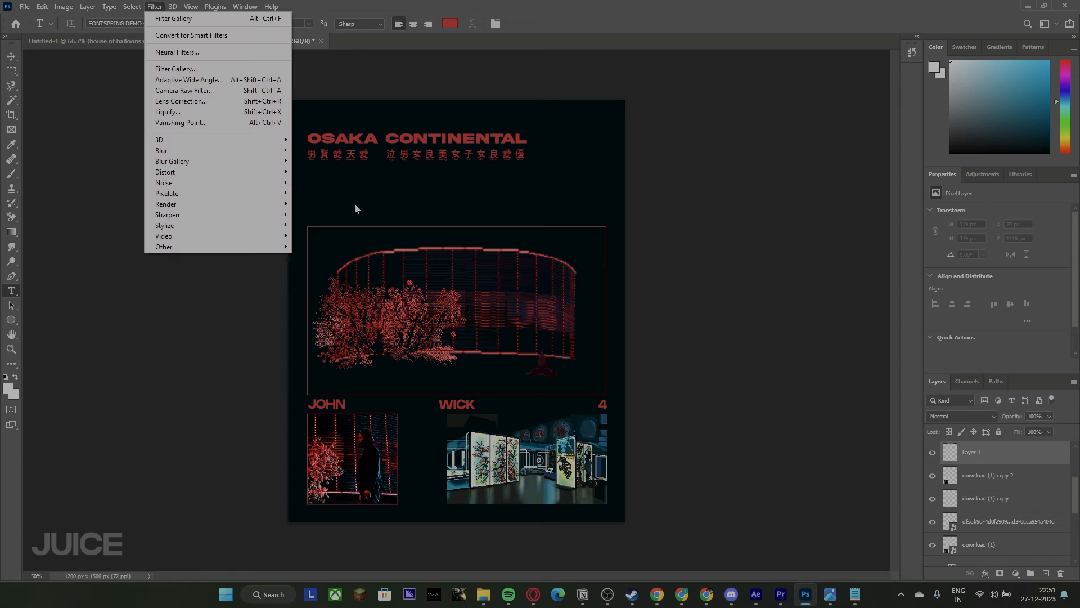
# - Add a text layer below the Japanese subtitle and paste the copied paragraph about Osaka into it
pyautogui.click(8, 294)
pyautogui.click(315, 184)
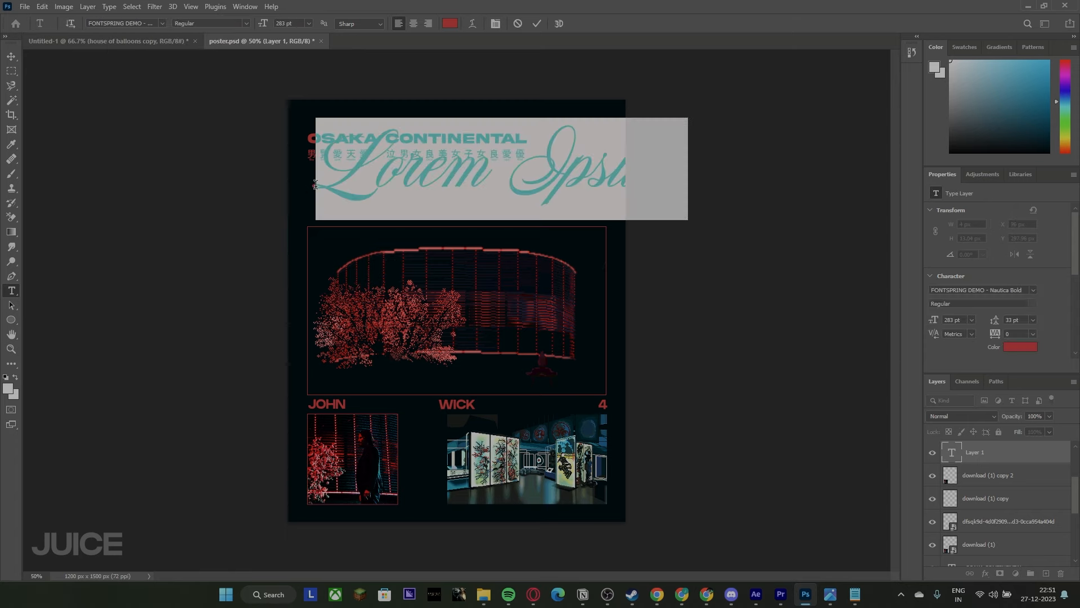
pyautogui.hotkey('ctrl', 'v')
pyautogui.click(12, 57)
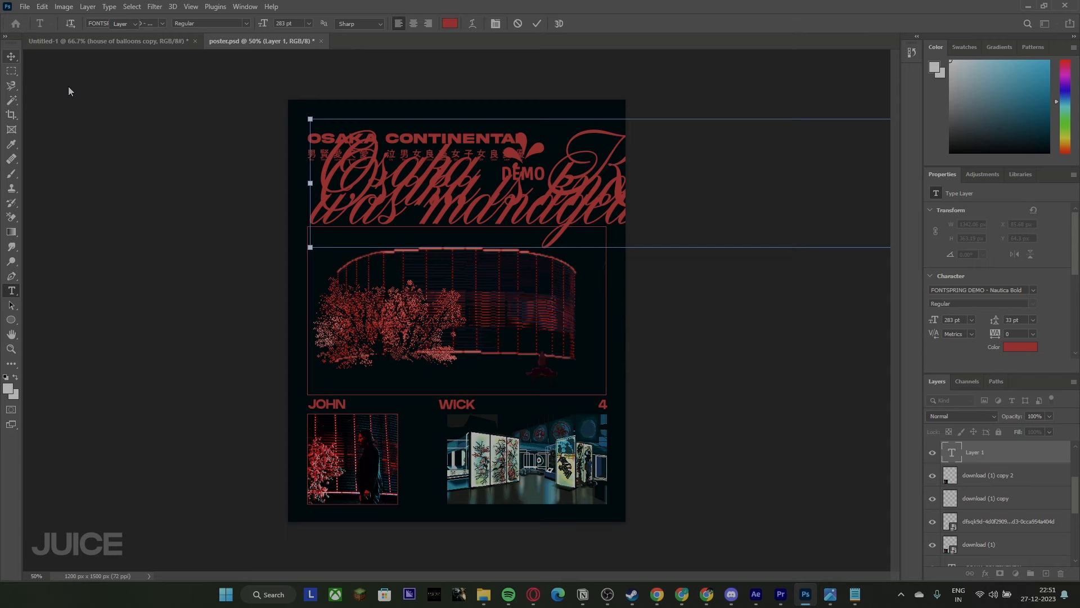
# - Scale the pasted Osaka text down to about 29 pt and move it over the building image
pyautogui.moveTo(312, 180); pyautogui.dragTo(417, 231)
pyautogui.moveTo(473, 228); pyautogui.dragTo(498, 310)
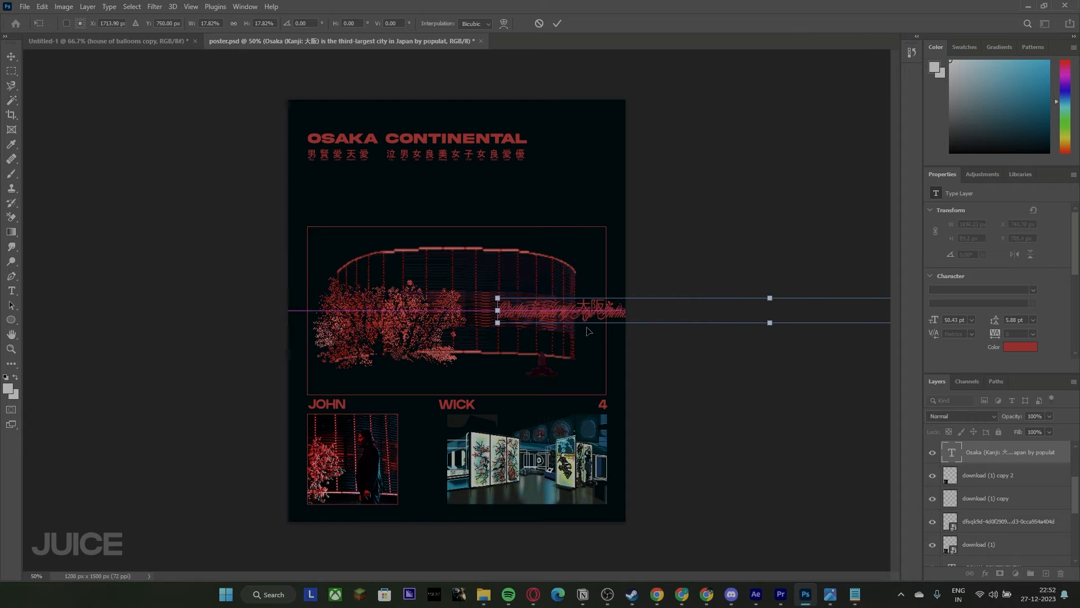
pyautogui.moveTo(588, 319); pyautogui.dragTo(216, 307)
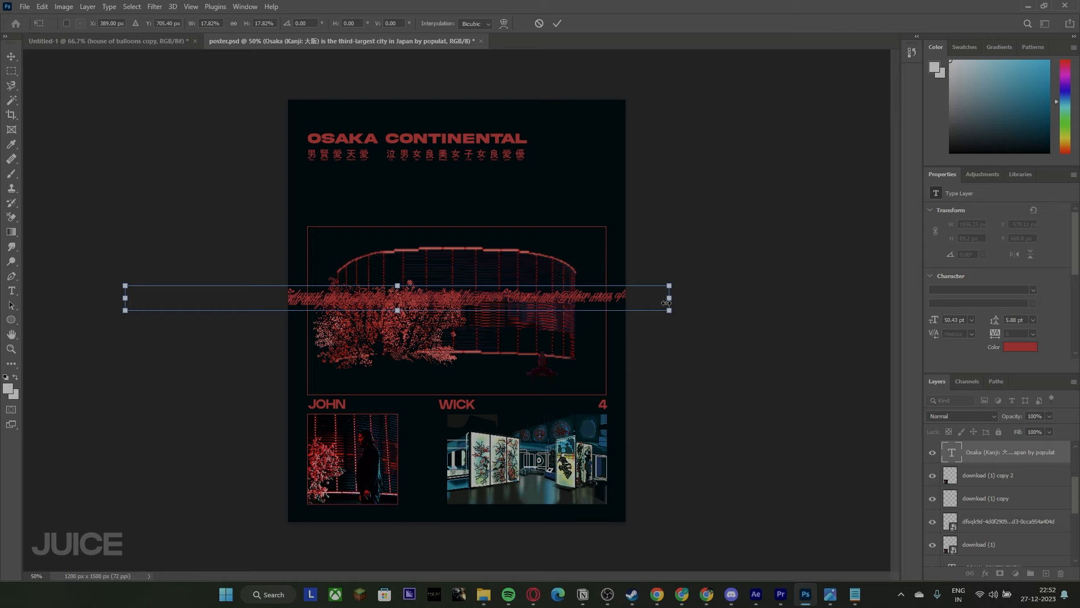
pyautogui.moveTo(666, 302); pyautogui.dragTo(438, 296)
pyautogui.moveTo(396, 298); pyautogui.dragTo(504, 323)
pyautogui.press('Return')
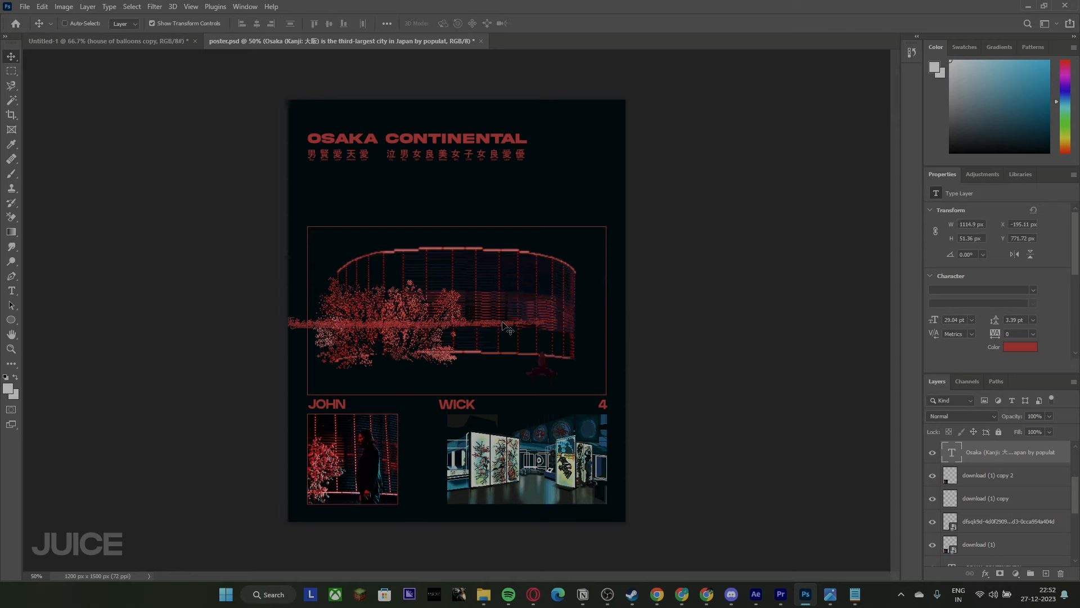
# - Set the Osaka paragraph's font to Alte DIN 1451 Mittelschrift gepraegt and its leading to 16 pt
pyautogui.doubleClick(504, 327)
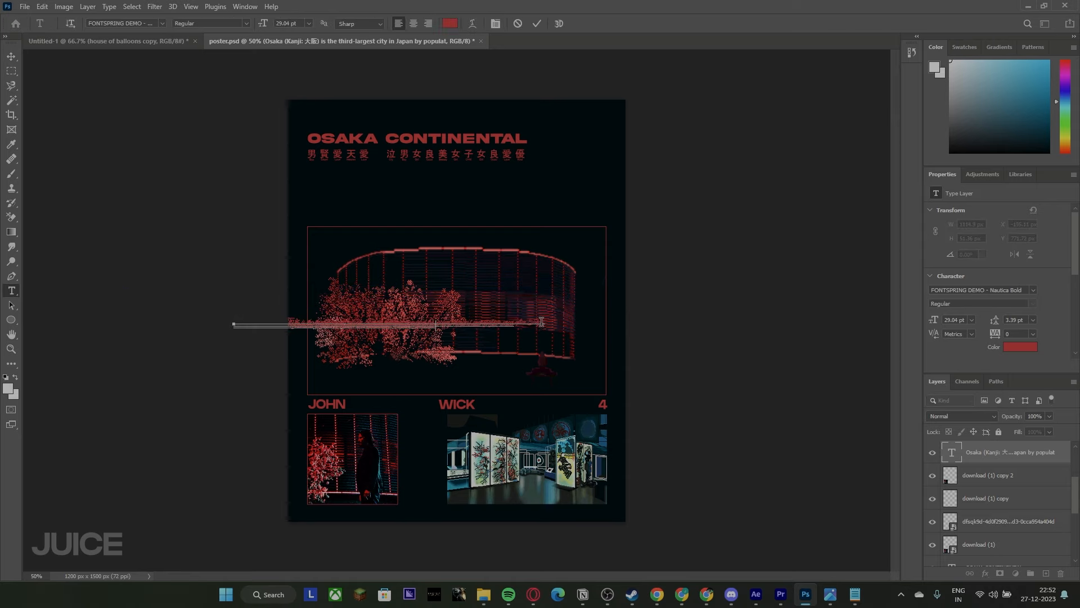
pyautogui.click(10, 57)
pyautogui.click(999, 291)
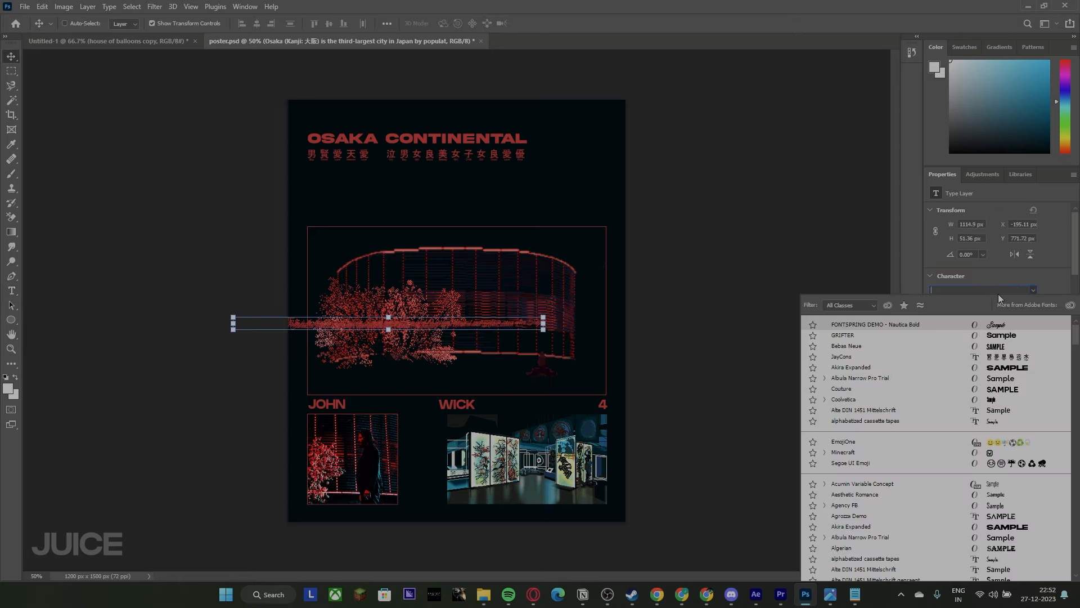
pyautogui.write('alt')
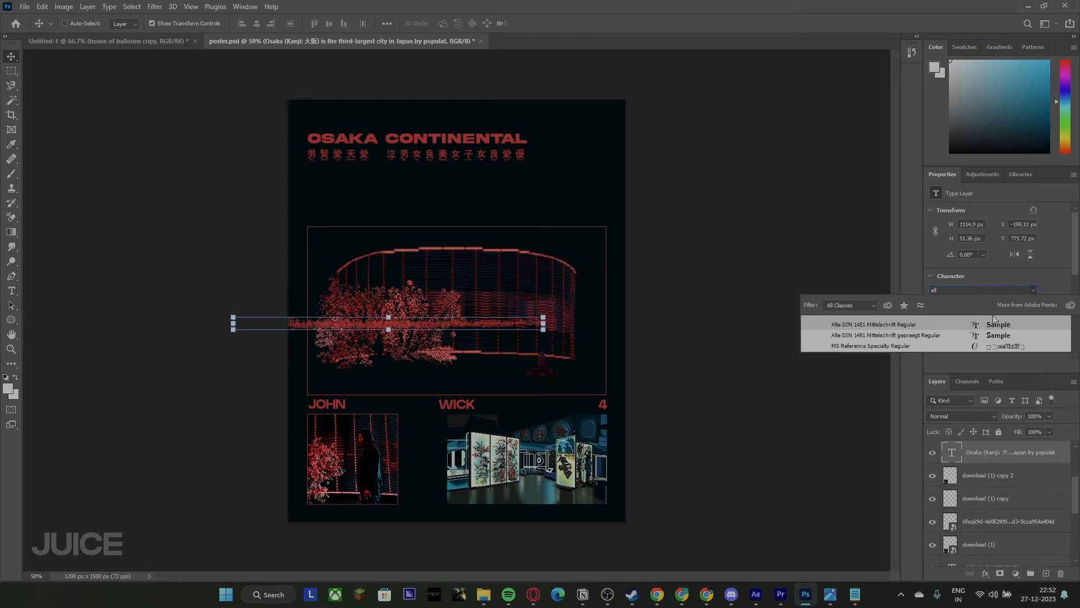
pyautogui.click(997, 335)
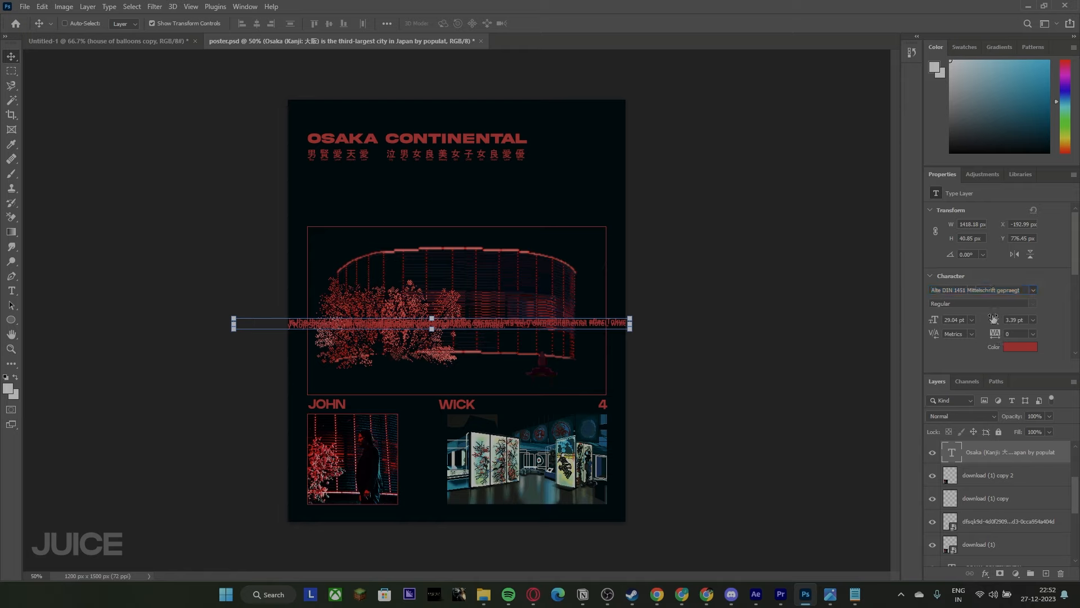
pyautogui.moveTo(994, 319); pyautogui.dragTo(1002, 316)
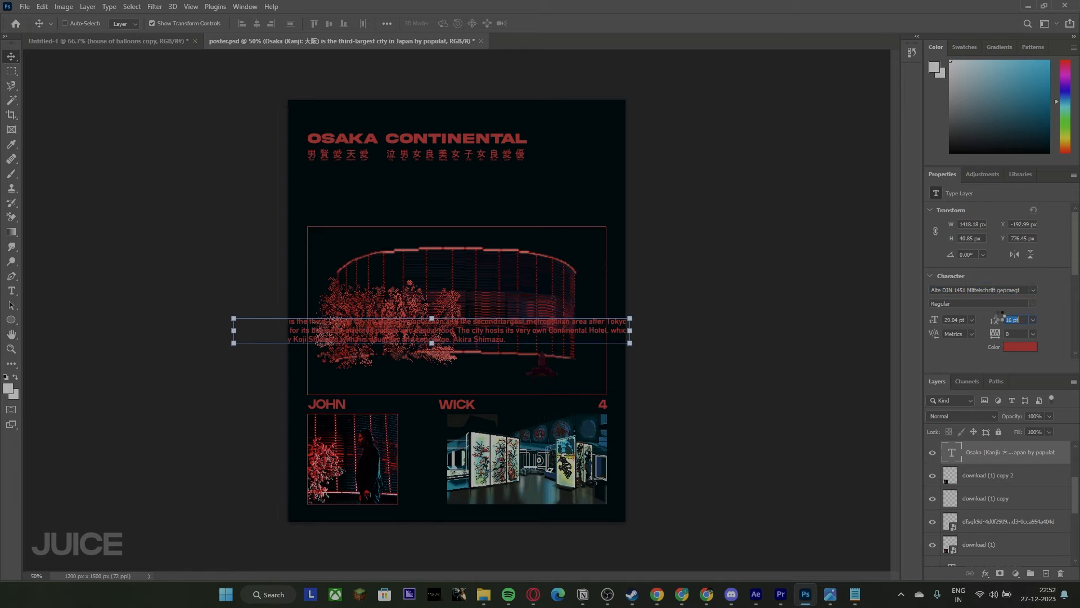
# - Scale the Osaka paragraph down to about 21.7 pt and place it just below the Japanese subtitle, aligned with the title's left edge
pyautogui.moveTo(626, 330); pyautogui.dragTo(606, 177)
pyautogui.press('Return')
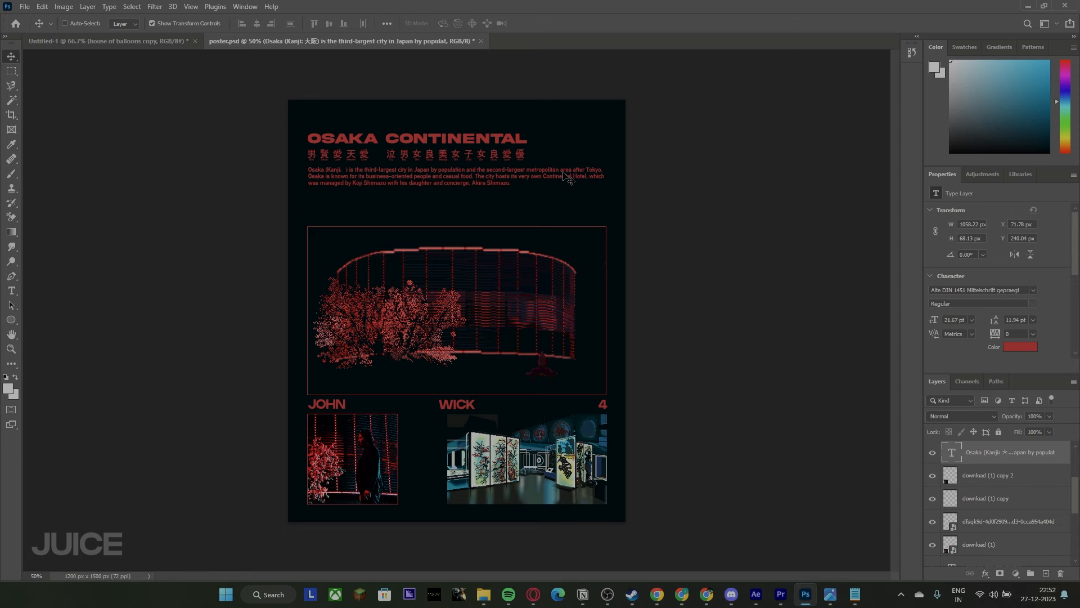
pyautogui.doubleClick(565, 174)
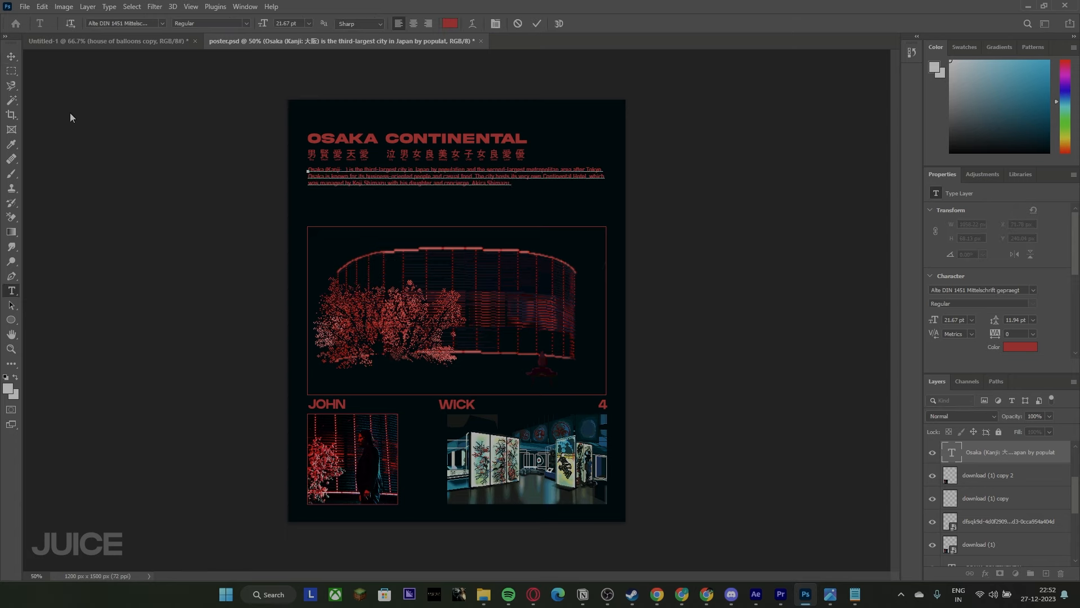
pyautogui.click(9, 53)
# - Rewrap the Osaka paragraph to the title's width, ending the first line after "second-largest" and the second after "people and"
pyautogui.scroll(7, 393, 141)
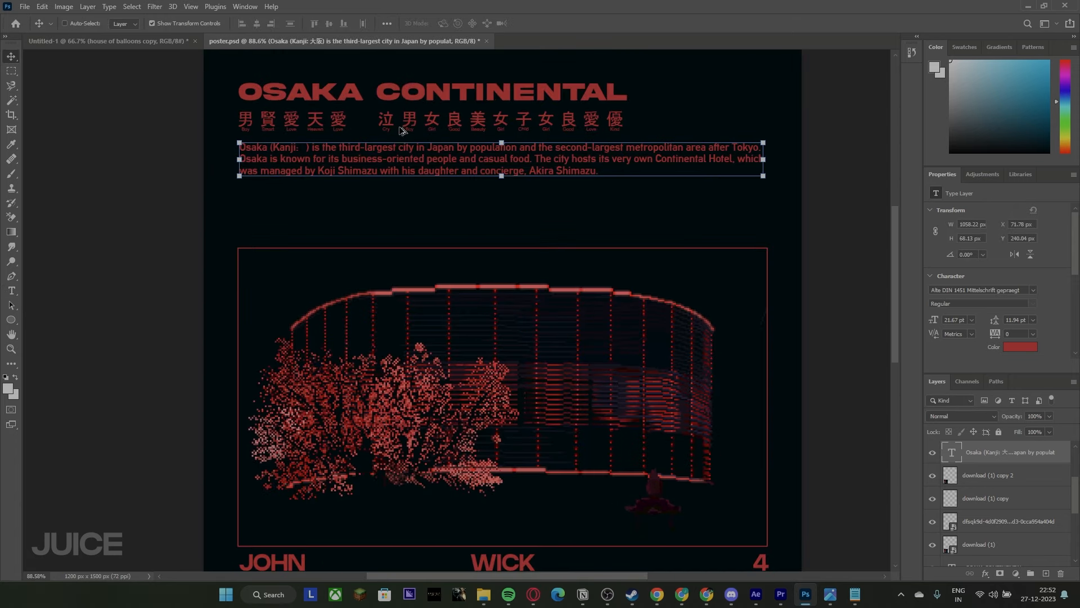
pyautogui.scroll(5, 692, 405)
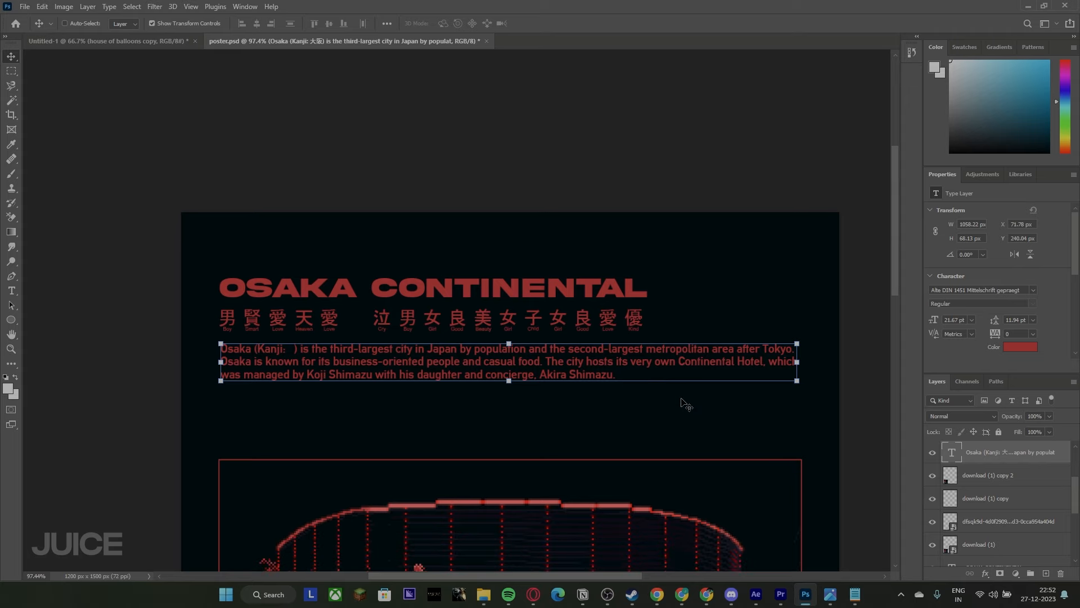
pyautogui.scroll(1, 684, 414)
pyautogui.doubleClick(622, 355)
pyautogui.click(646, 349)
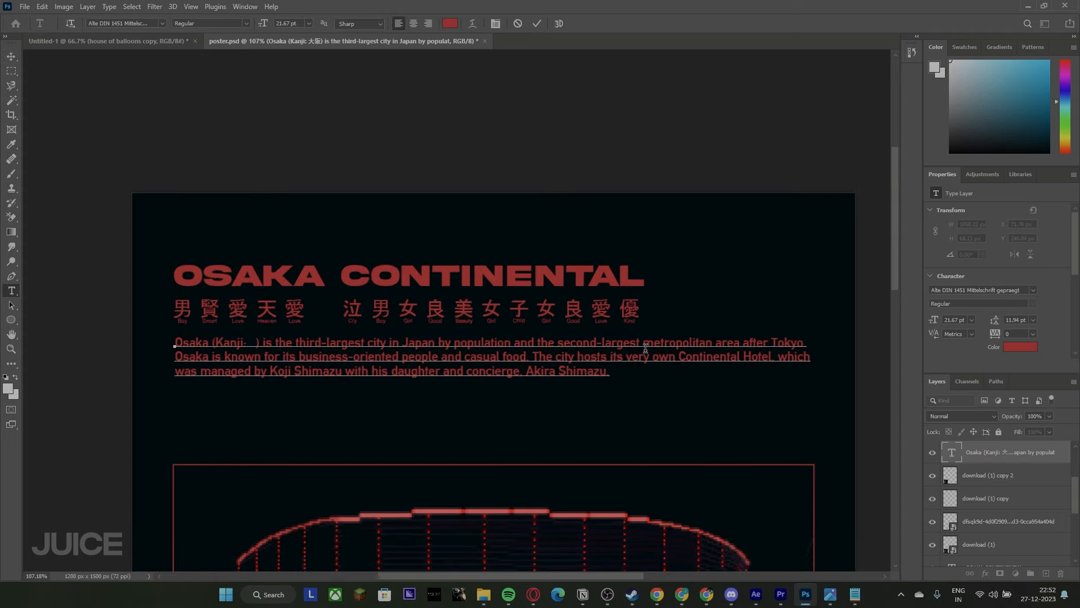
pyautogui.press('Return')
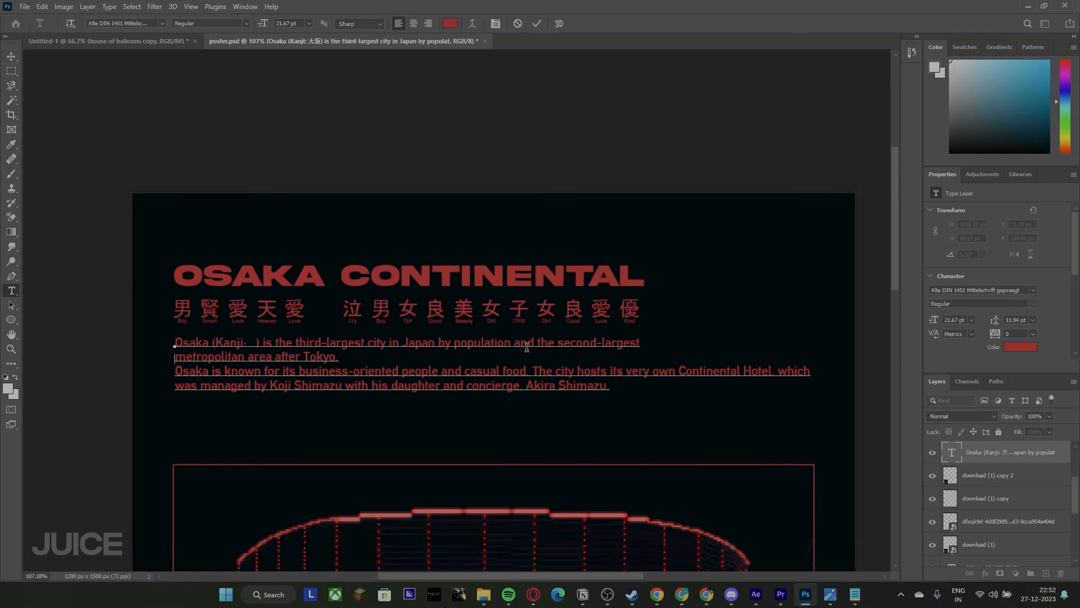
pyautogui.click(174, 372)
pyautogui.press('BackSpace')
pyautogui.press('BackSpace')
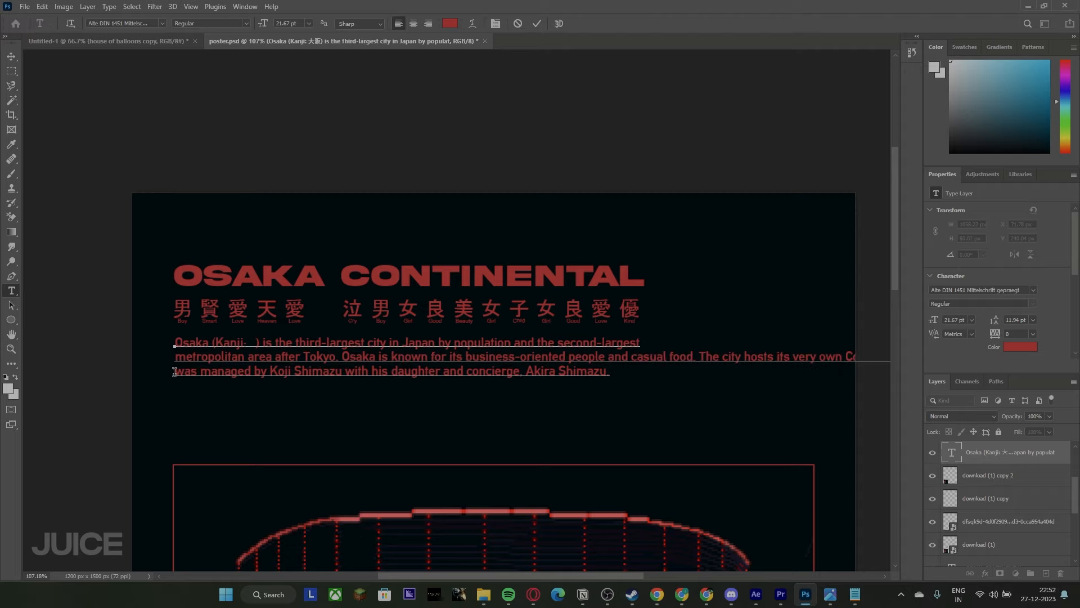
pyautogui.click(640, 359)
pyautogui.press('Return')
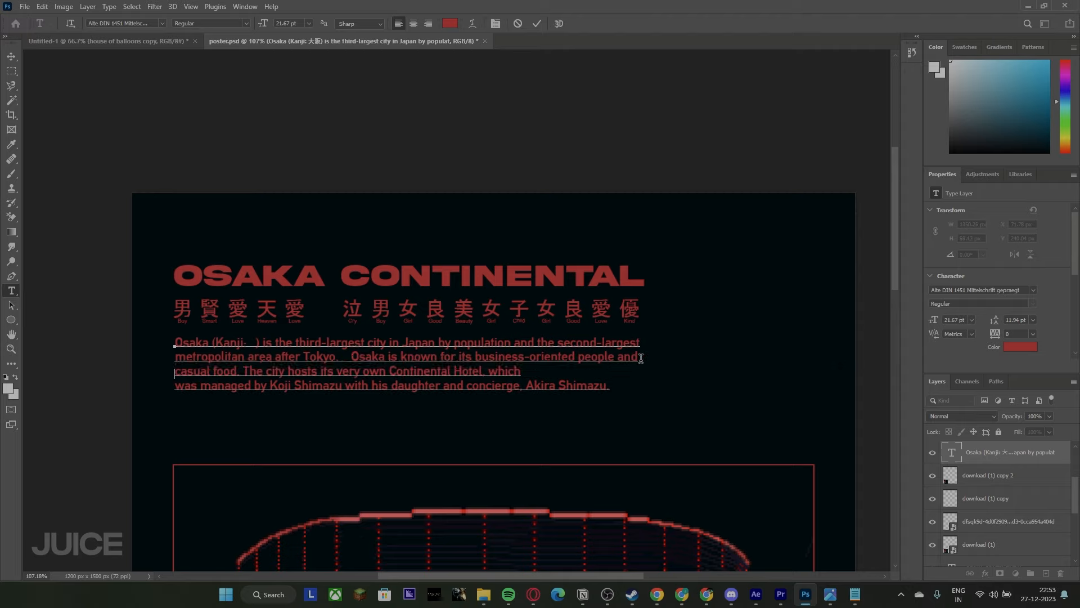
pyautogui.click(731, 594)
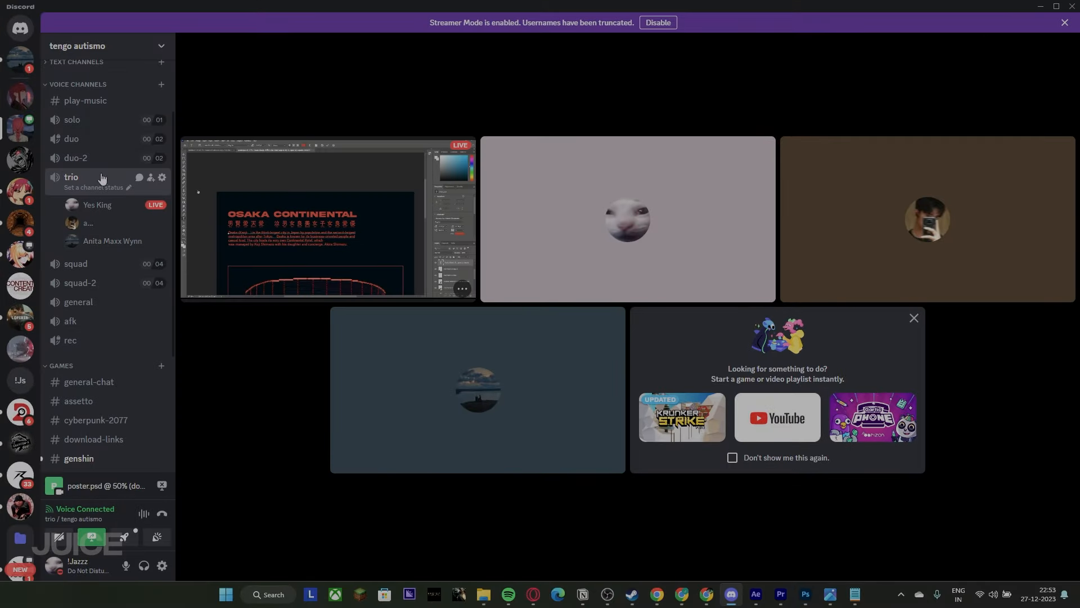
pyautogui.moveTo(540, 6); pyautogui.dragTo(1079, 135)
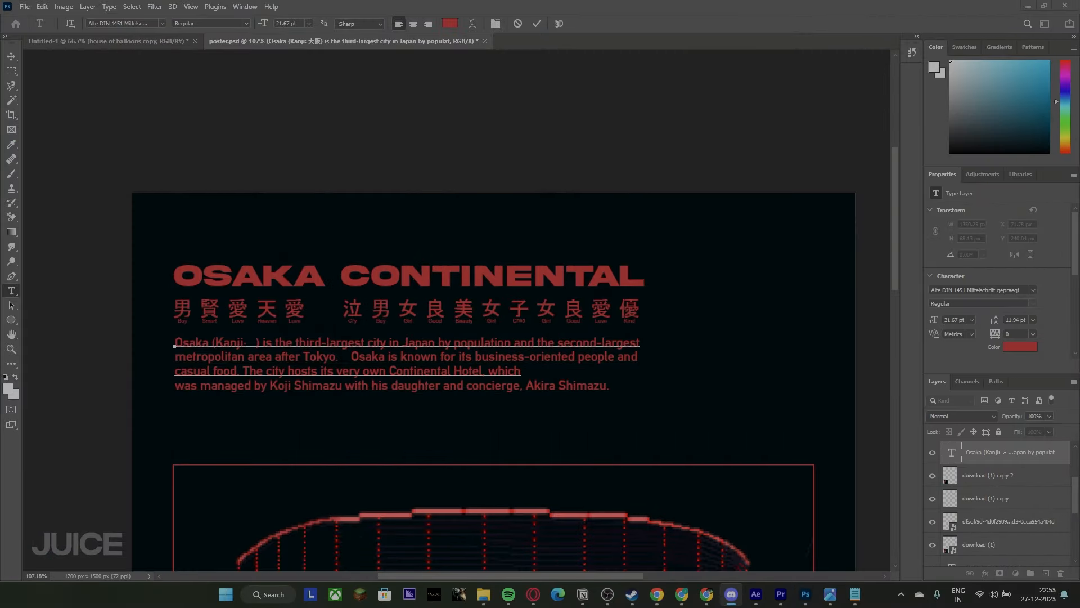
# - Join the paragraph's last two lines, rebreak them at the title's width and delete the leading space on the fourth line
pyautogui.click(178, 395)
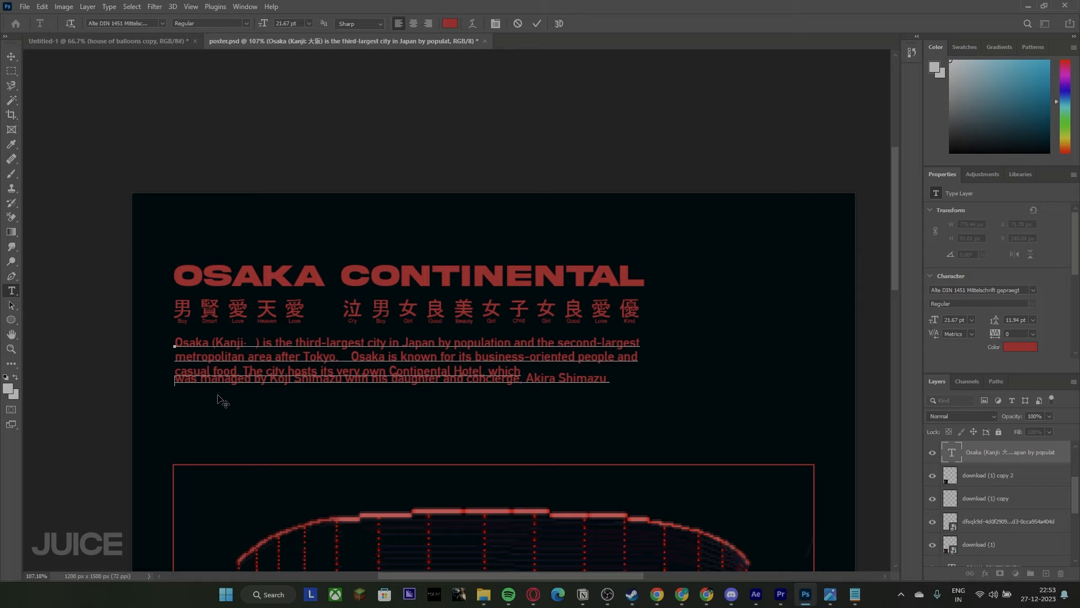
pyautogui.press('BackSpace')
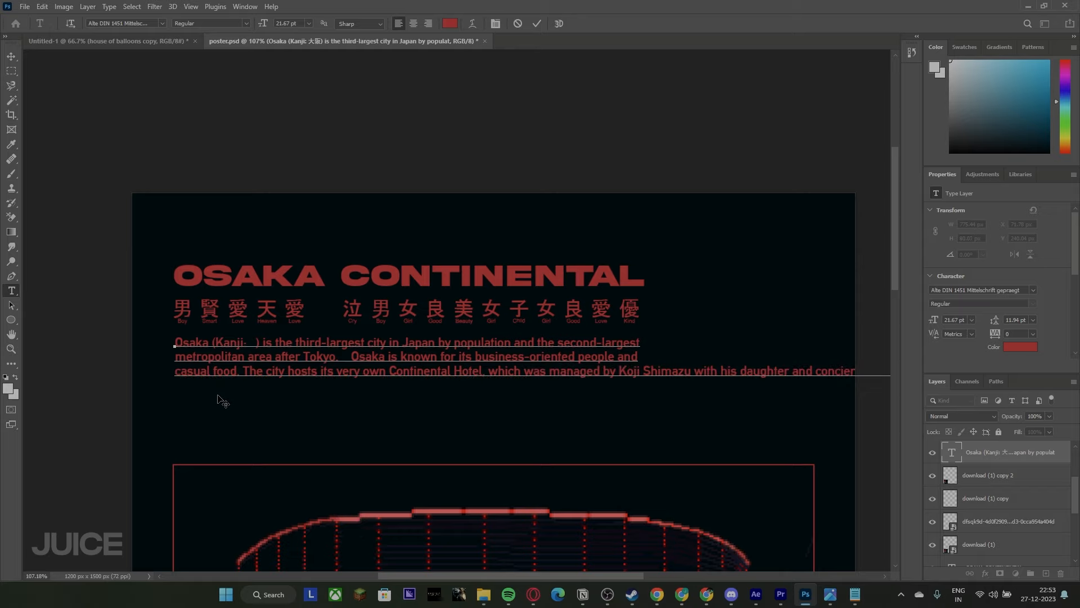
pyautogui.click(641, 372)
pyautogui.press('Return')
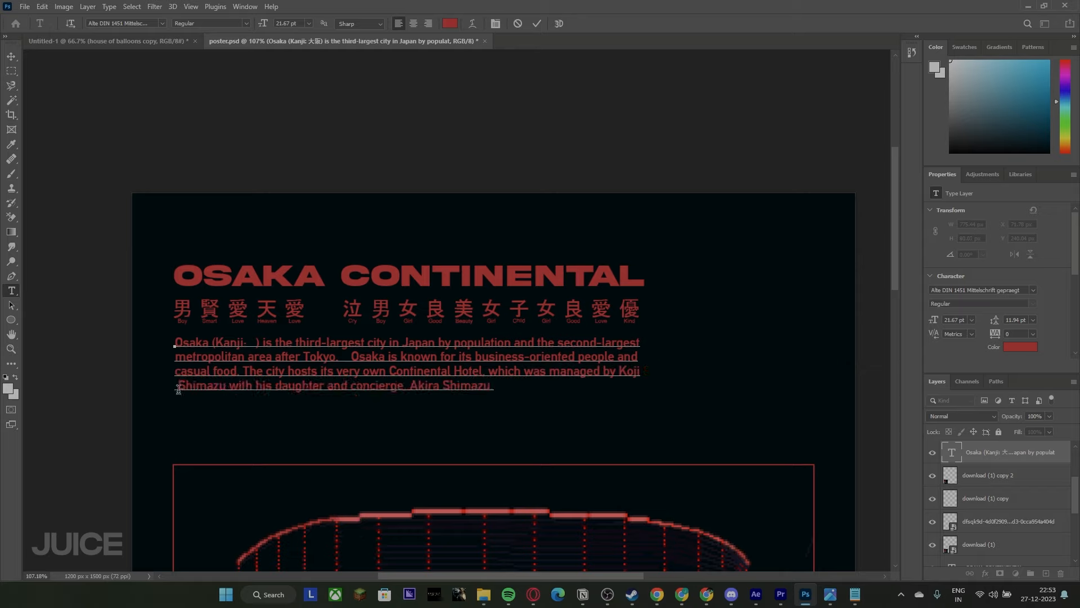
pyautogui.press('Delete')
pyautogui.click(11, 56)
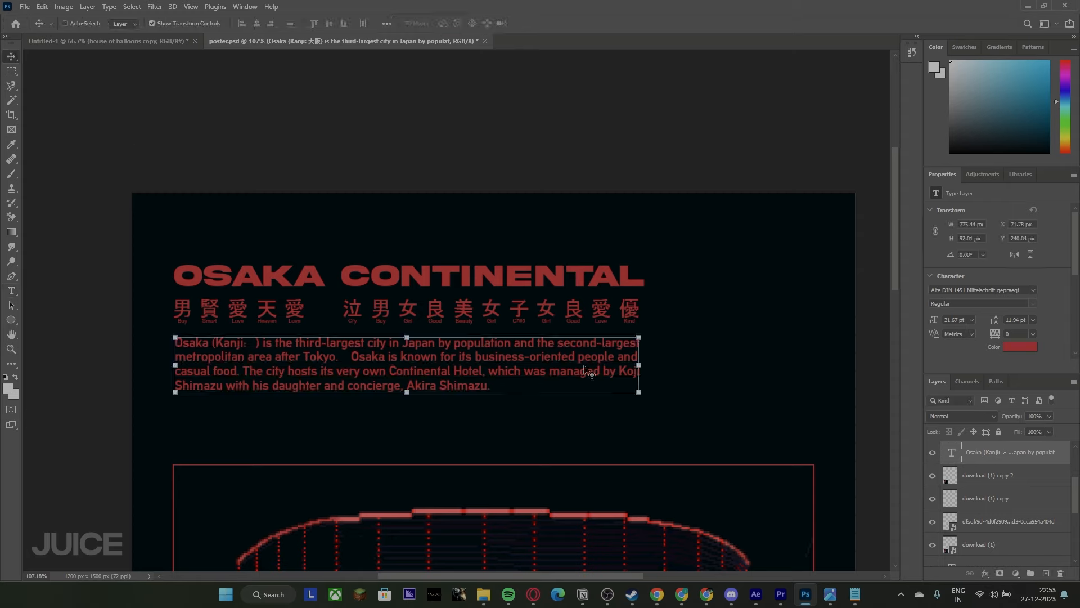
# - Scale the Osaka paragraph up to about 29.6 pt to span the building frame's width and position it between the subtitle and the frame
pyautogui.moveTo(635, 362); pyautogui.dragTo(818, 419)
pyautogui.moveTo(738, 384); pyautogui.dragTo(738, 401)
pyautogui.moveTo(810, 391); pyautogui.dragTo(811, 392)
pyautogui.moveTo(742, 395); pyautogui.dragTo(743, 398)
pyautogui.click(557, 24)
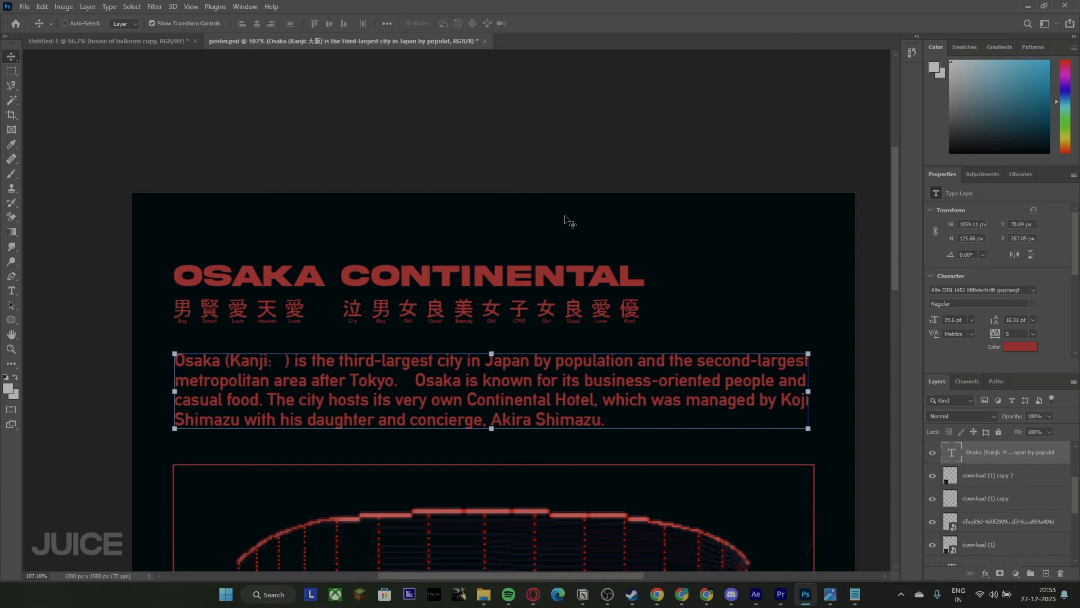
# - Change the parenthesised "Kanji:" text to the JayCons font and delete the empty box glyphs after its Japanese characters
pyautogui.doubleClick(290, 379)
pyautogui.click(276, 373)
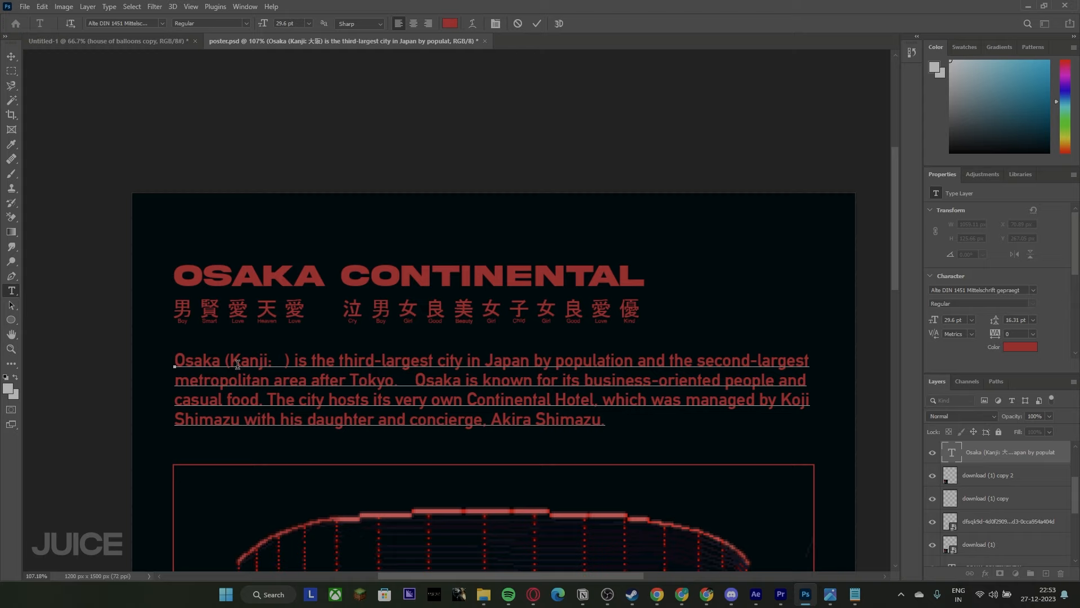
pyautogui.moveTo(231, 363); pyautogui.dragTo(283, 363)
pyautogui.click(1033, 290)
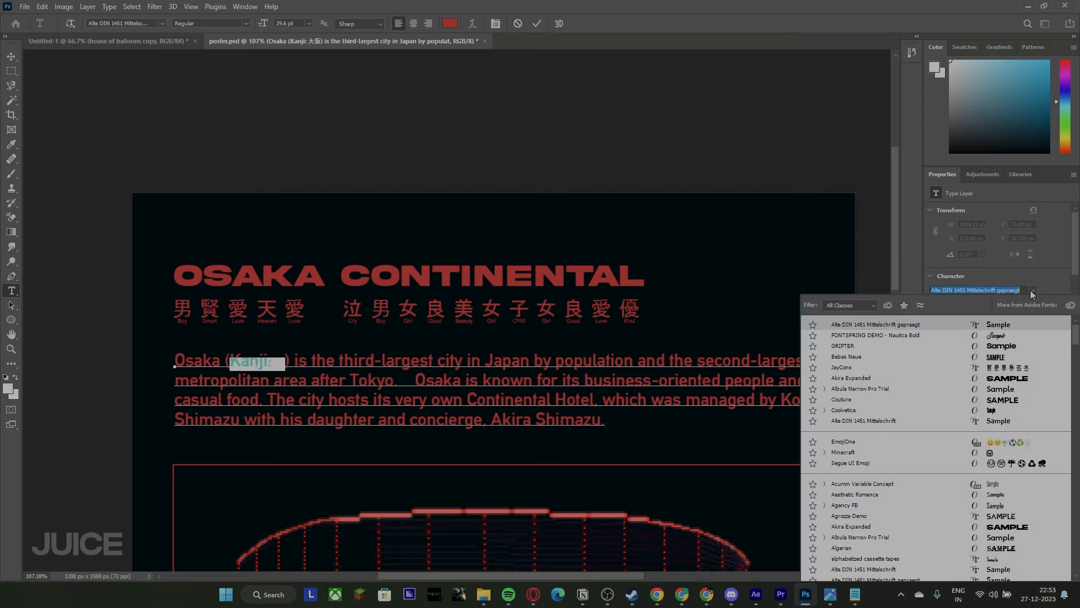
pyautogui.click(1010, 368)
pyautogui.moveTo(390, 360); pyautogui.dragTo(319, 360)
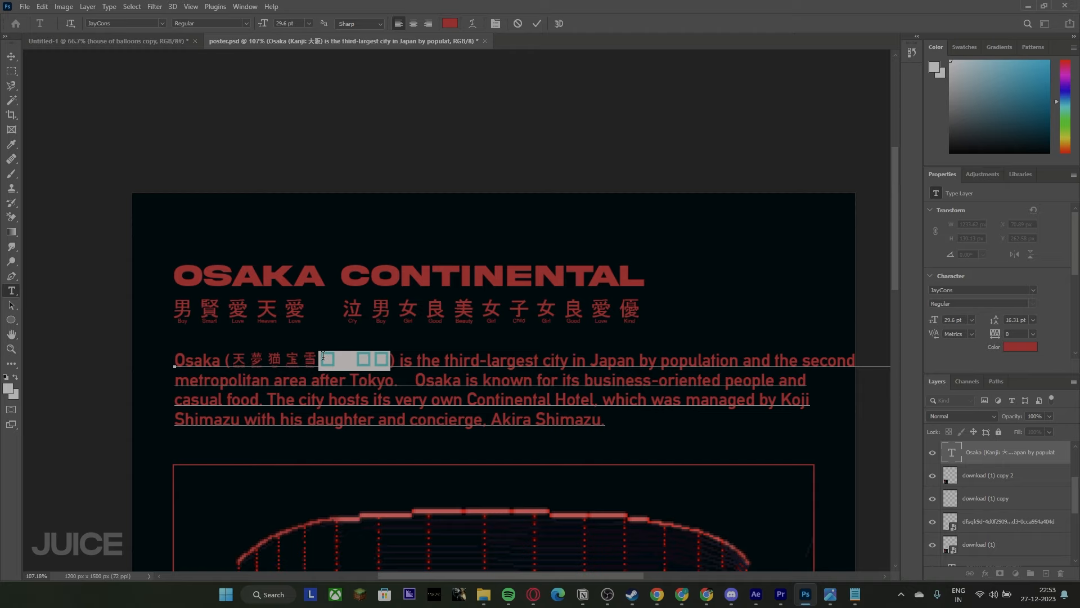
pyautogui.press('BackSpace')
pyautogui.click(11, 56)
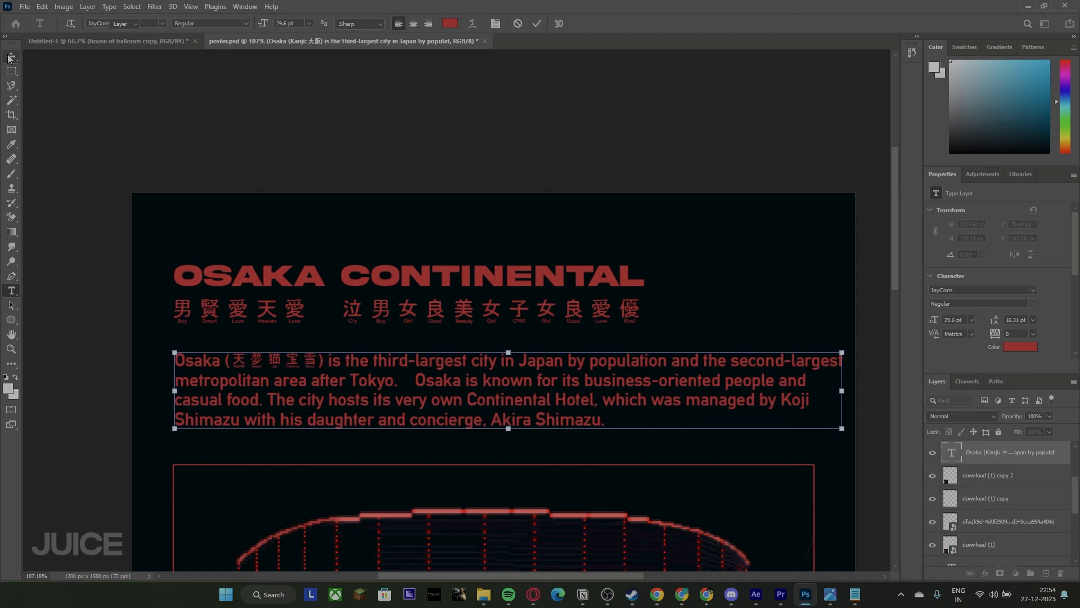
# - Add extra spaces before "third-largest", "city", "Japan" and "second-largest" in the first line, and break that line after "second-"
pyautogui.doubleClick(781, 381)
pyautogui.click(793, 369)
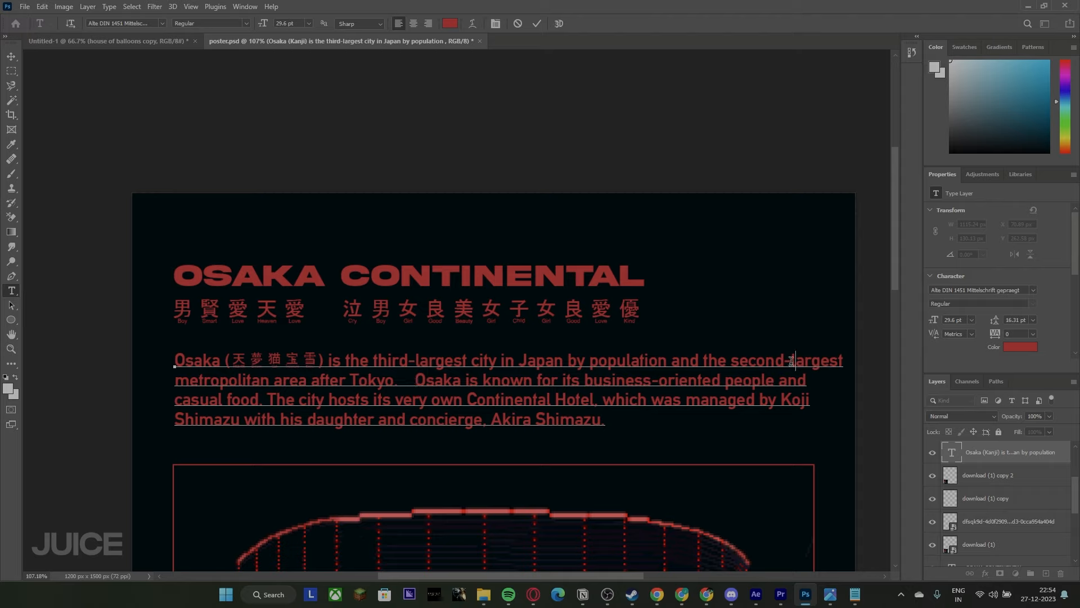
pyautogui.click(523, 362)
pyautogui.click(471, 361)
pyautogui.click(376, 360)
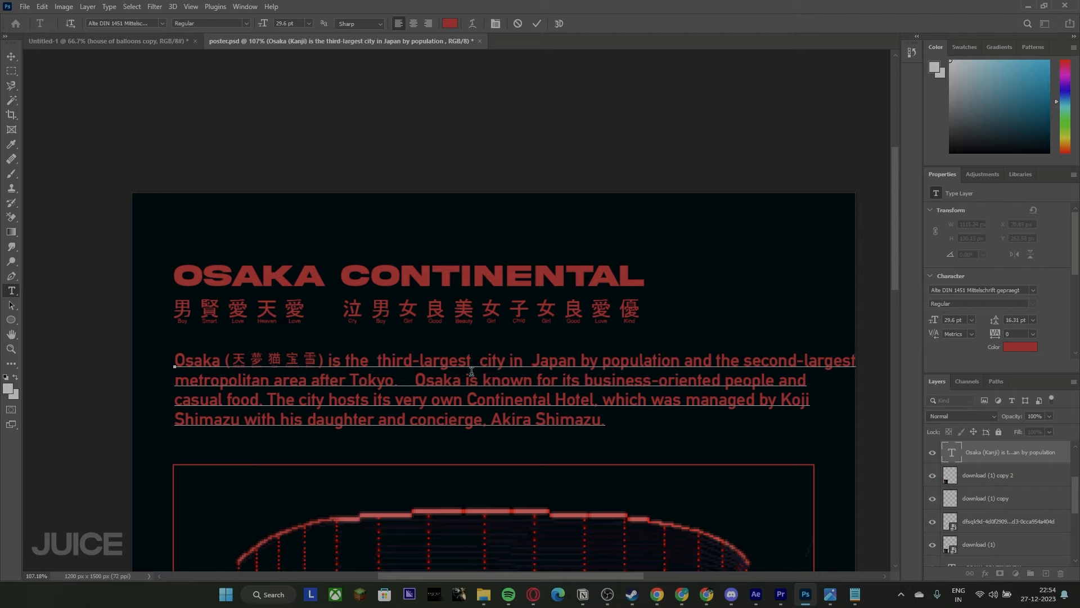
pyautogui.hotkey('alt', 'Tab')
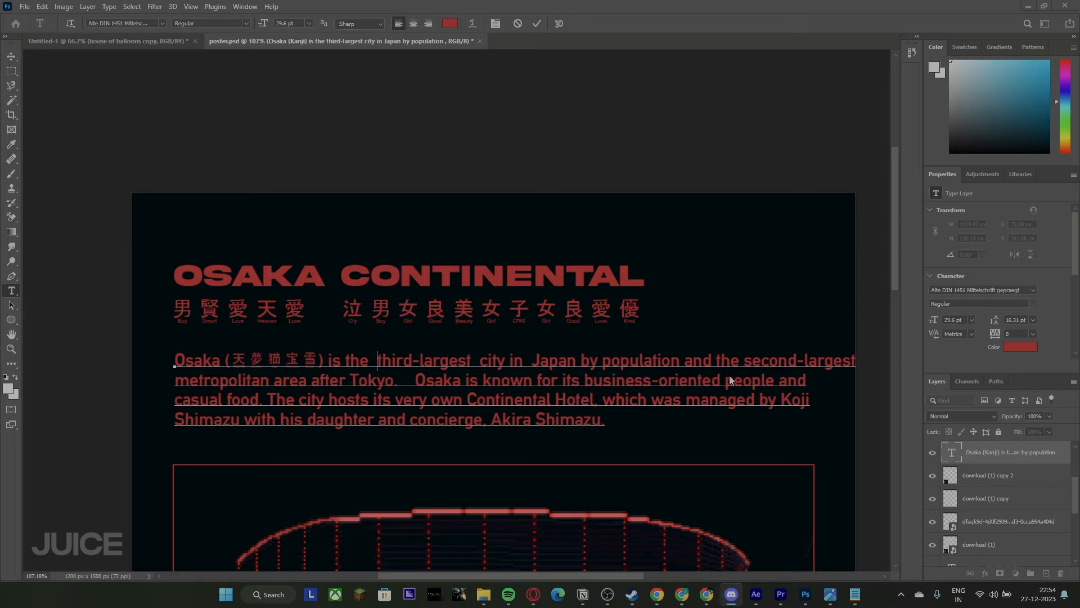
pyautogui.click(743, 360)
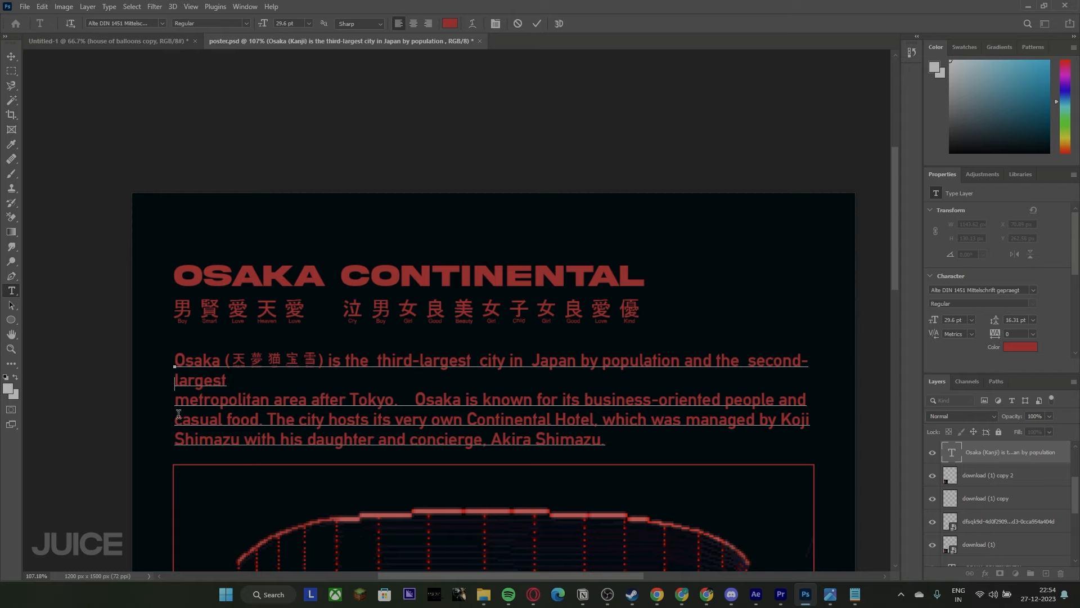
# - Join "largest" to the second line, remove the spaces before "Osaka is known" and break the line after "people"
pyautogui.click(178, 401)
pyautogui.press('BackSpace')
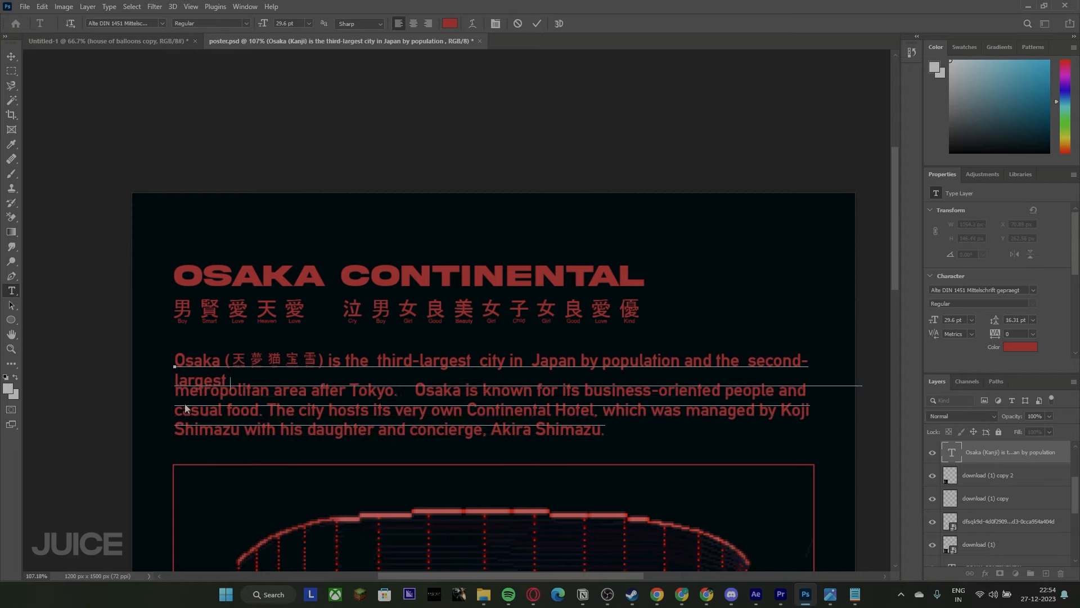
pyautogui.click(470, 383)
pyautogui.press('BackSpace')
pyautogui.press('BackSpace')
pyautogui.press('BackSpace')
pyautogui.press('BackSpace')
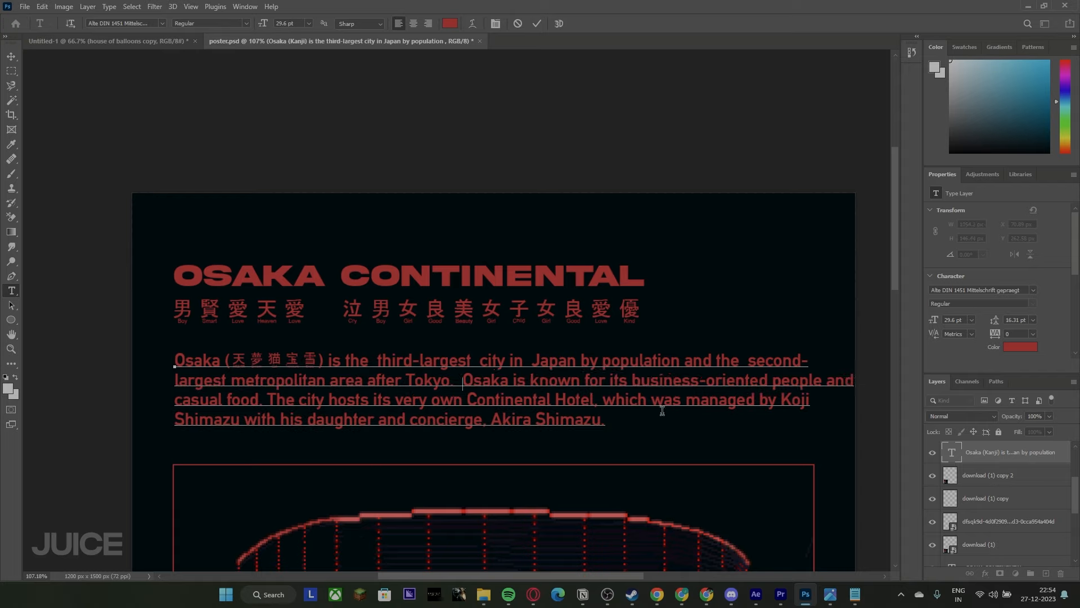
pyautogui.click(816, 384)
pyautogui.press('Return')
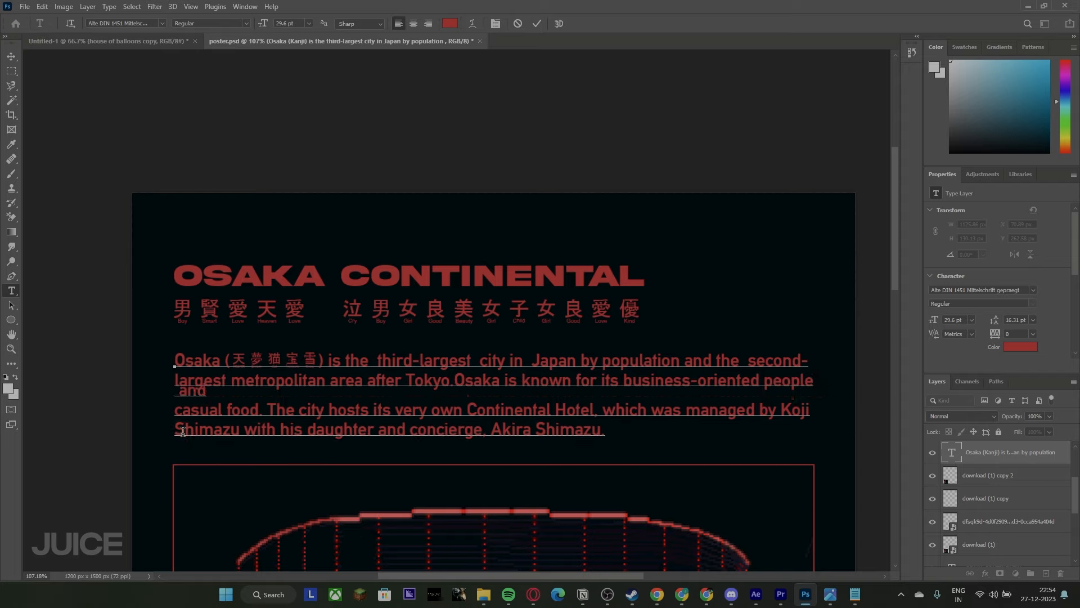
# - Join "and" to the third line, break it after "managed by" and merge the remaining words into one last line
pyautogui.click(176, 421)
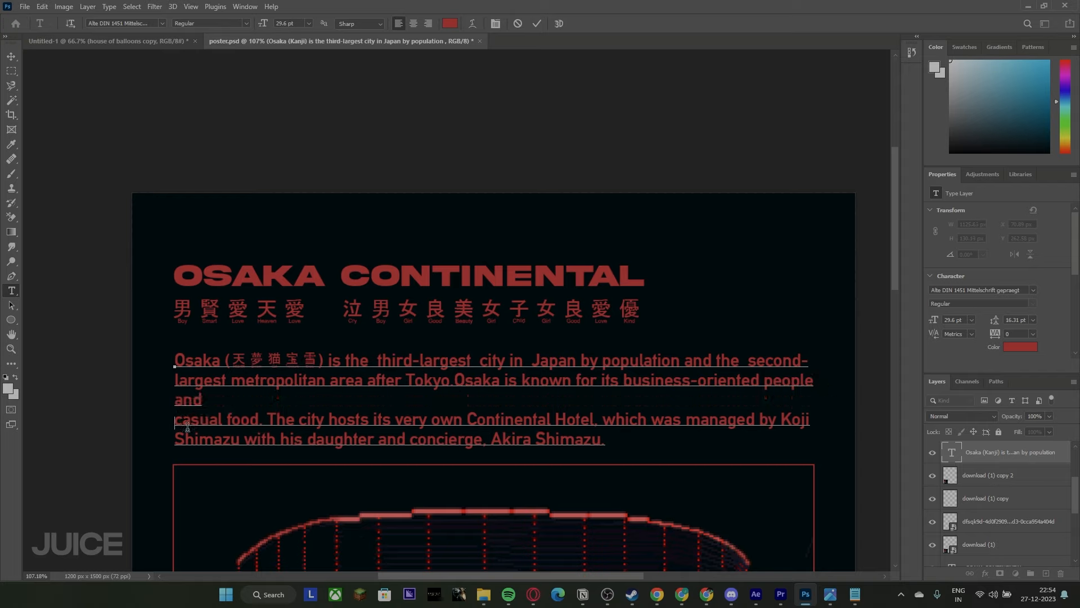
pyautogui.press('BackSpace')
pyautogui.click(812, 401)
pyautogui.press('Return')
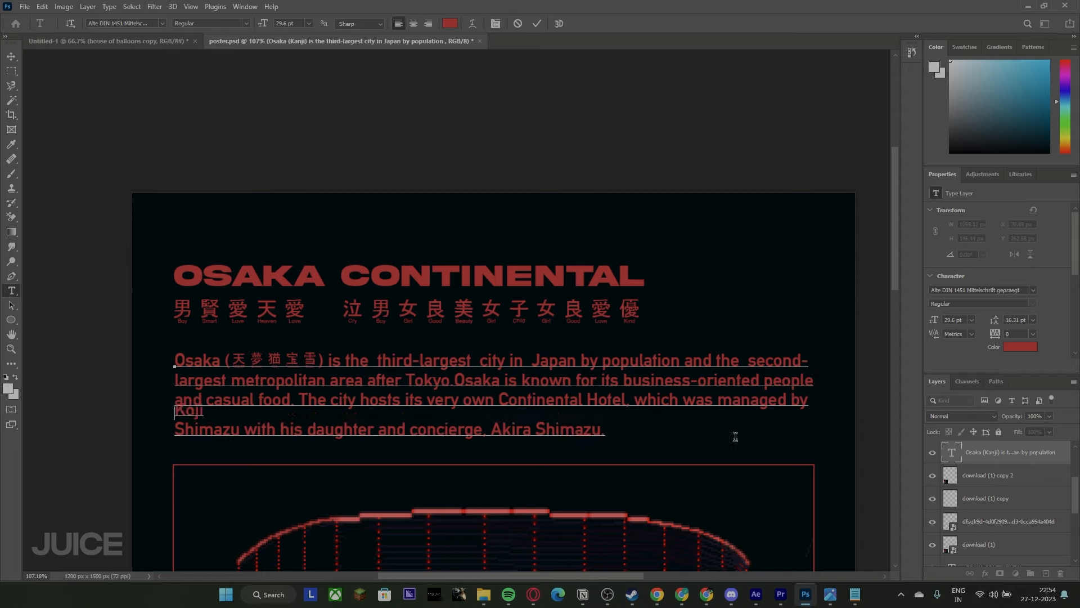
pyautogui.click(172, 442)
pyautogui.press('BackSpace')
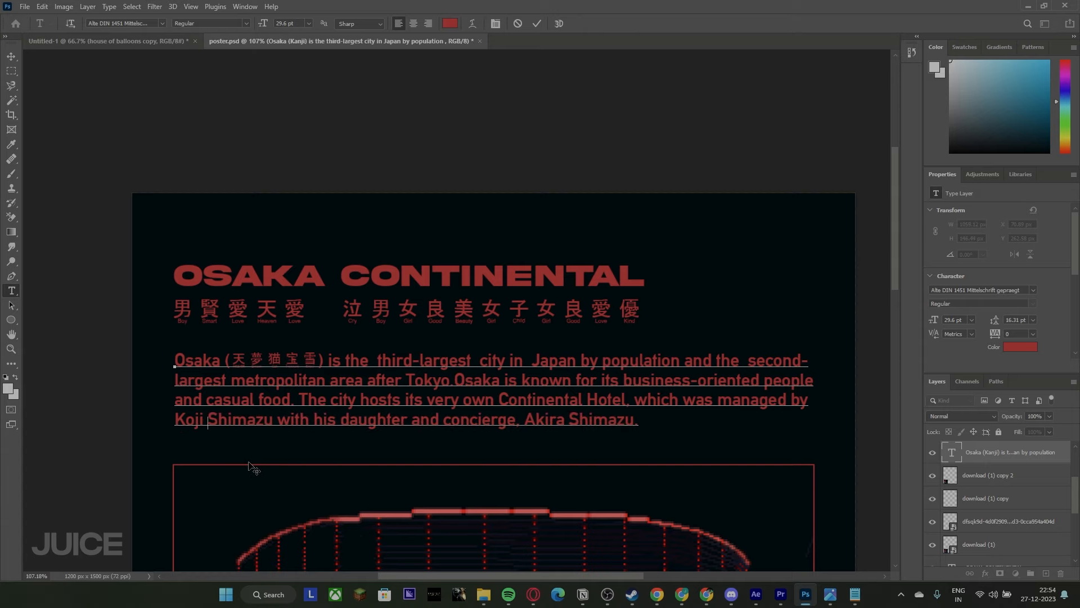
pyautogui.click(11, 56)
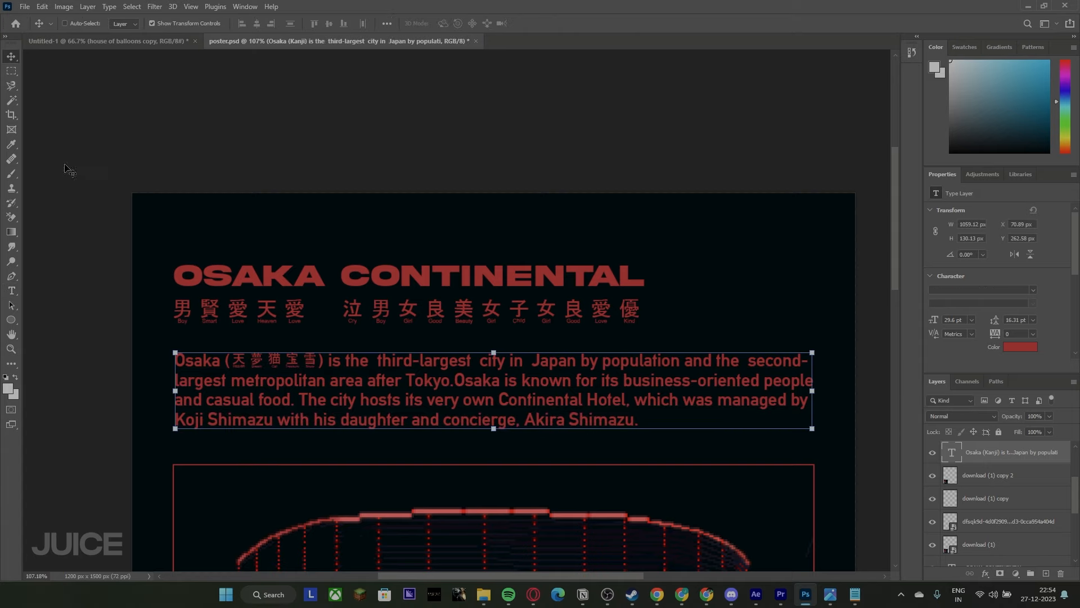
# - Examine which poster images the download (1) copies and the dfsqk9d layer hold by toggling their visibility
pyautogui.scroll(-2, 231, 285)
pyautogui.click(11, 71)
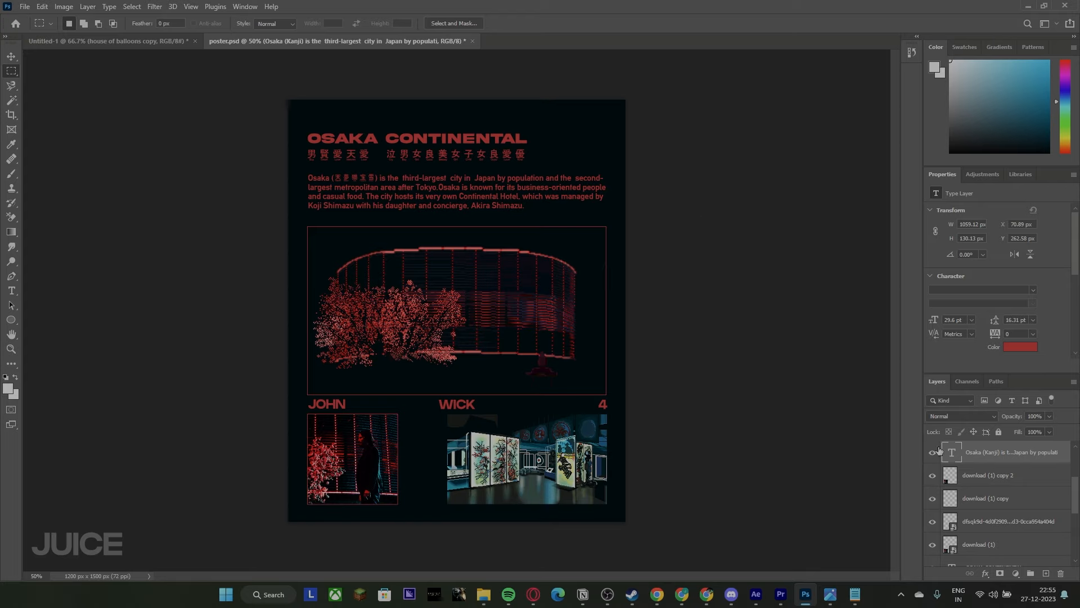
pyautogui.click(931, 476)
pyautogui.click(932, 476)
pyautogui.click(931, 498)
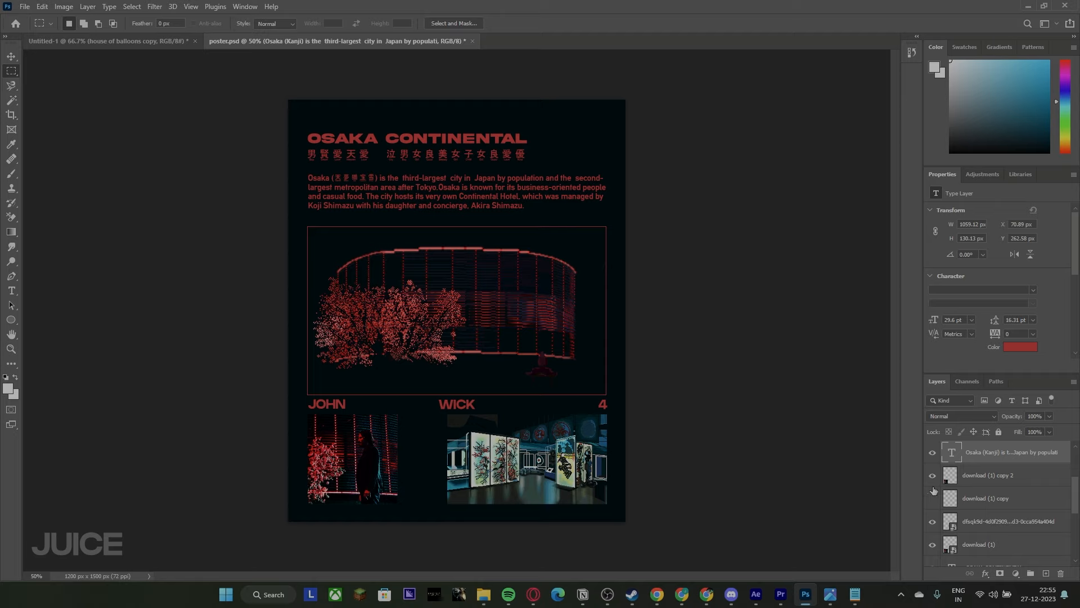
pyautogui.click(932, 498)
pyautogui.click(932, 476)
pyautogui.click(932, 476)
pyautogui.click(932, 520)
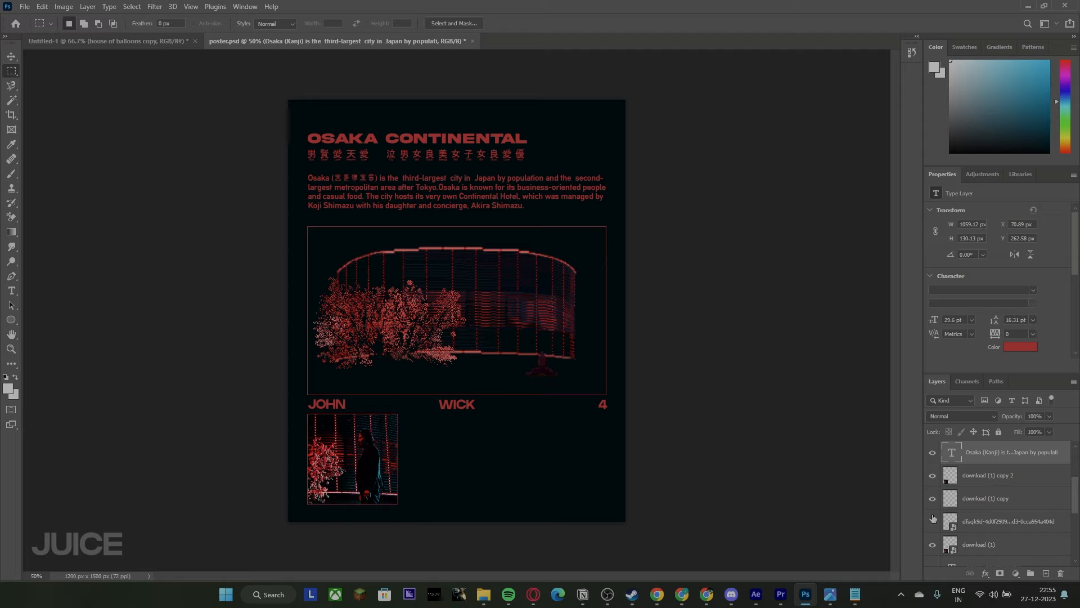
pyautogui.click(932, 520)
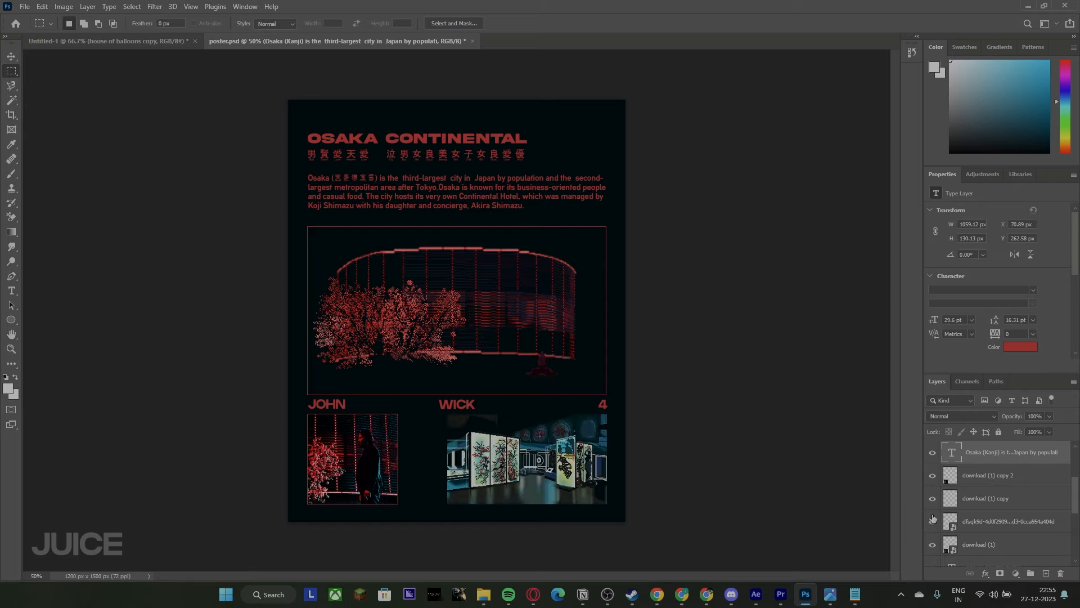
# - Delete the dfsqk9d image layer showing the blue interior below the WICK and 4 labels
pyautogui.click(932, 518)
pyautogui.click(1006, 525)
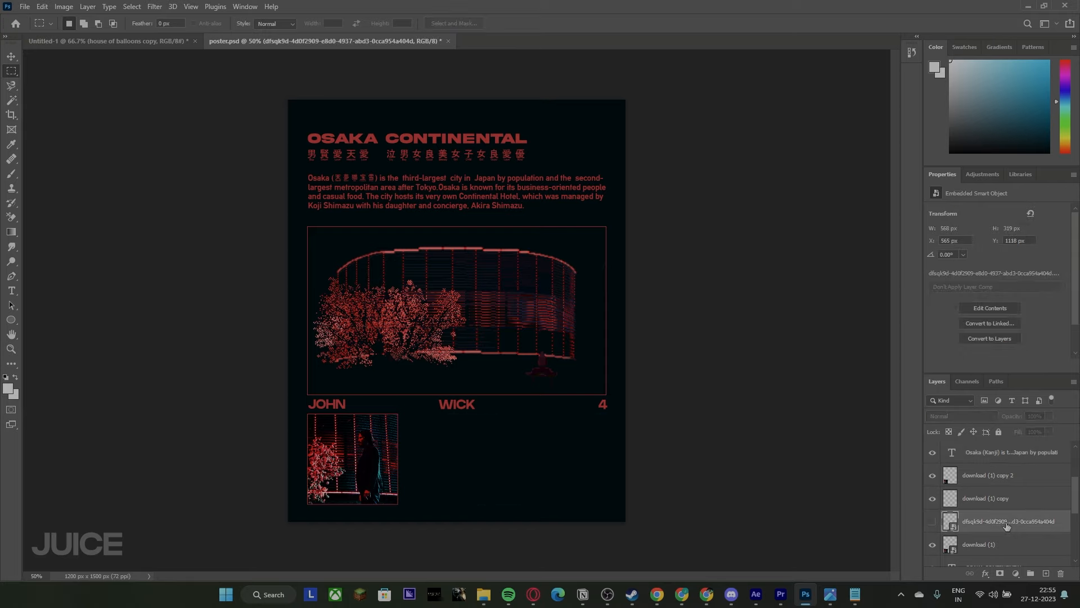
pyautogui.press('Delete')
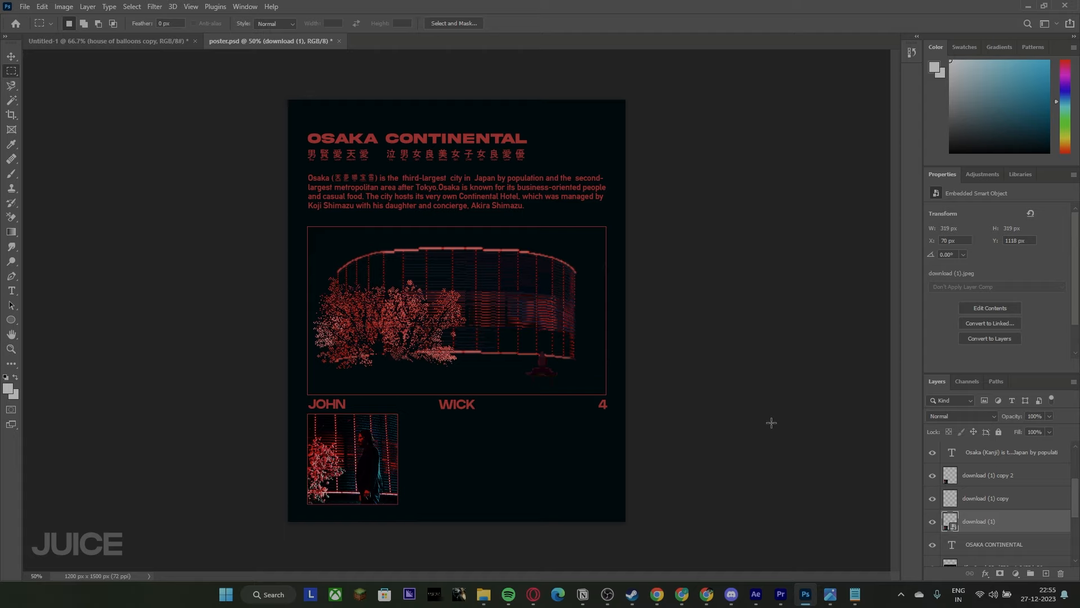
# - Hide the download (1) image layer and its copies beneath the JOHN label
pyautogui.hotkey('alt', 'Tab')
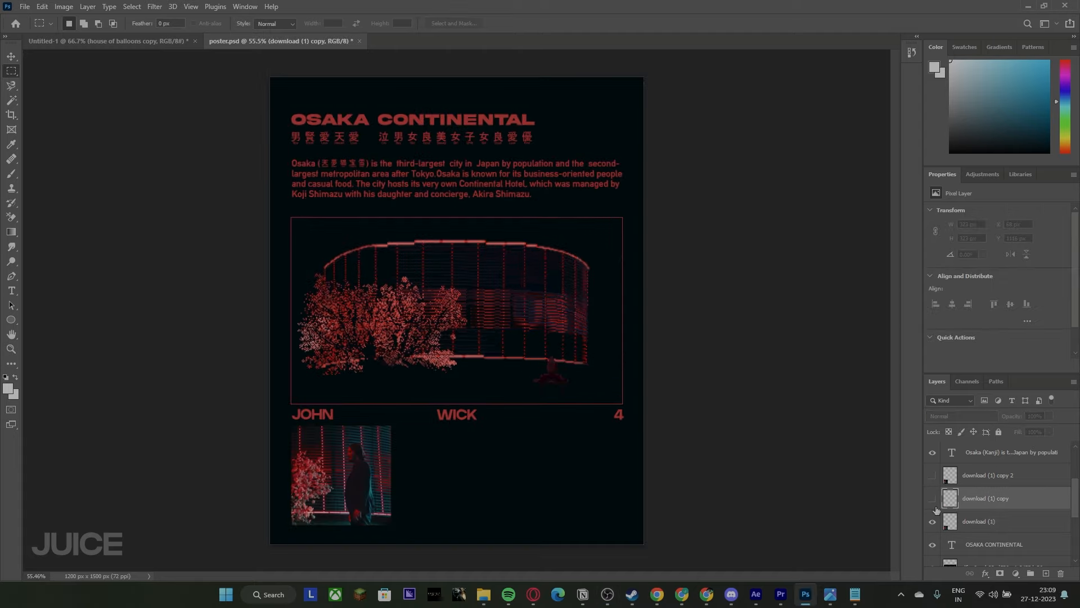
pyautogui.click(932, 521)
pyautogui.click(932, 498)
pyautogui.click(932, 475)
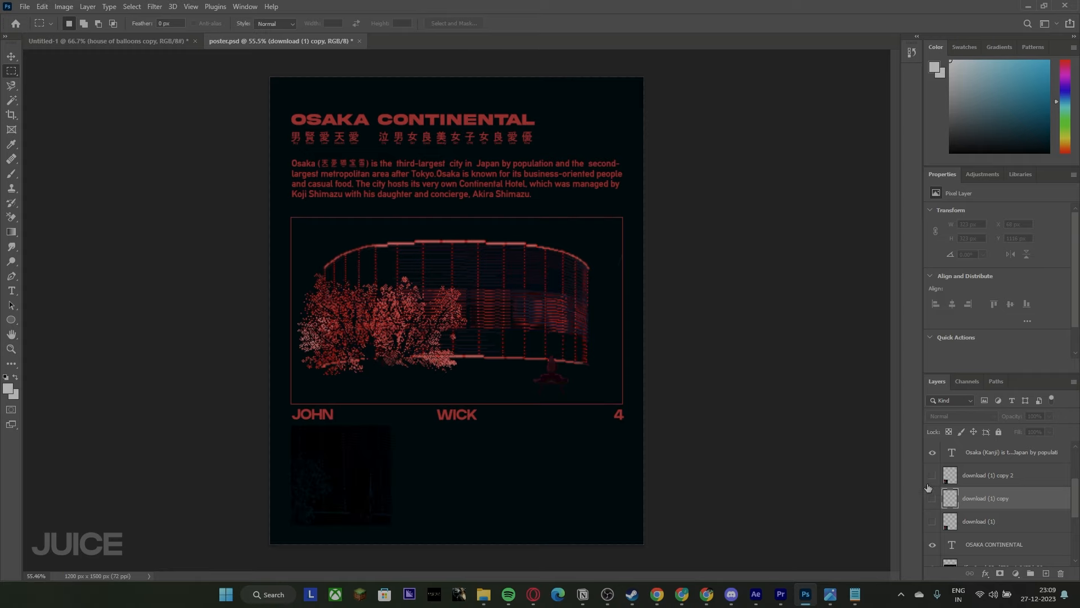
# - Place the tumblr_fe68d791 image from the Videos folder beneath the JOHN label at about 463 × 317 px
pyautogui.moveTo(484, 591)
pyautogui.click(381, 542)
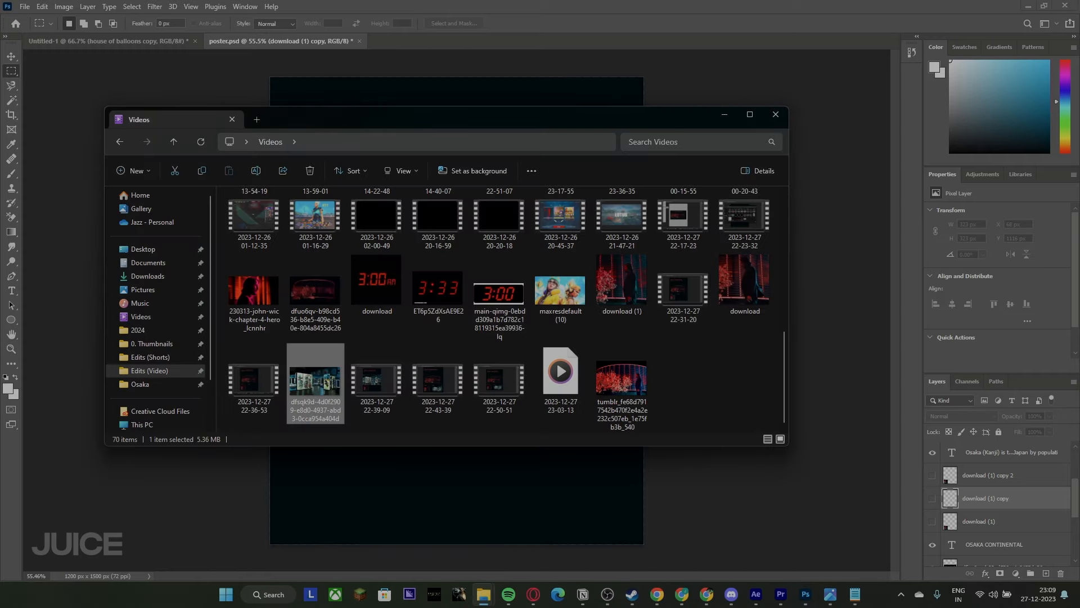
pyautogui.hotkey('alt', 'Tab')
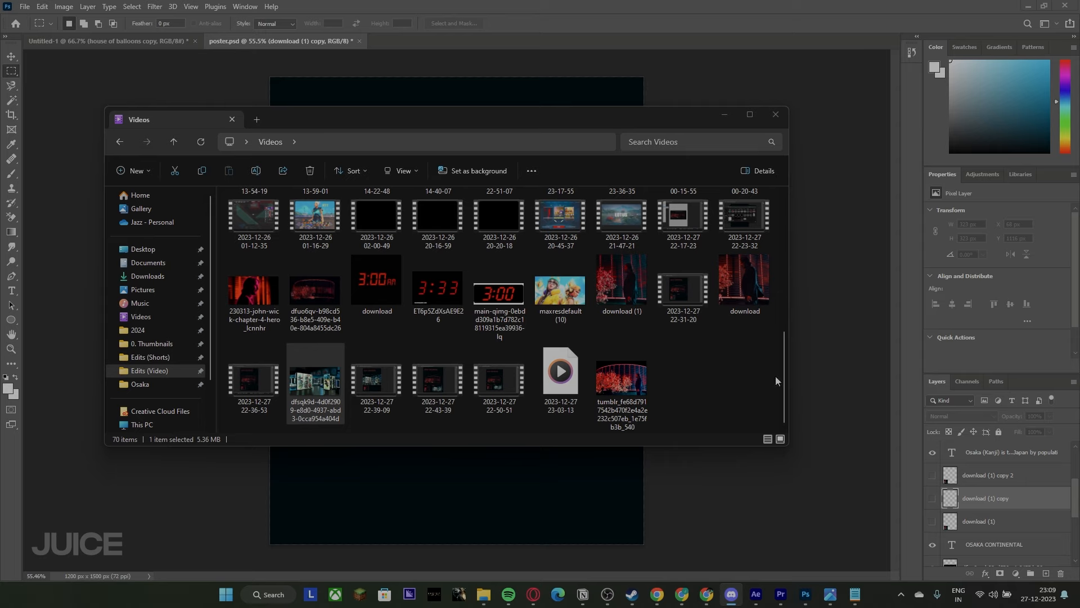
pyautogui.moveTo(621, 394); pyautogui.dragTo(518, 492)
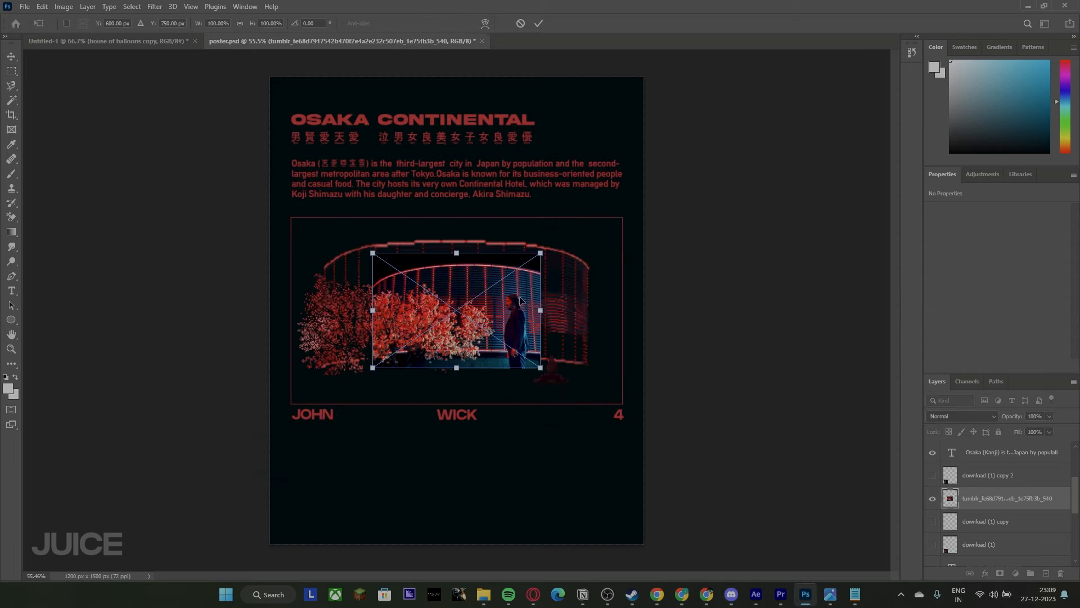
pyautogui.moveTo(418, 450); pyautogui.dragTo(387, 486)
pyautogui.press('Return')
# - Rasterize the placed tumblr image layer
pyautogui.click(932, 524)
pyautogui.click(932, 531)
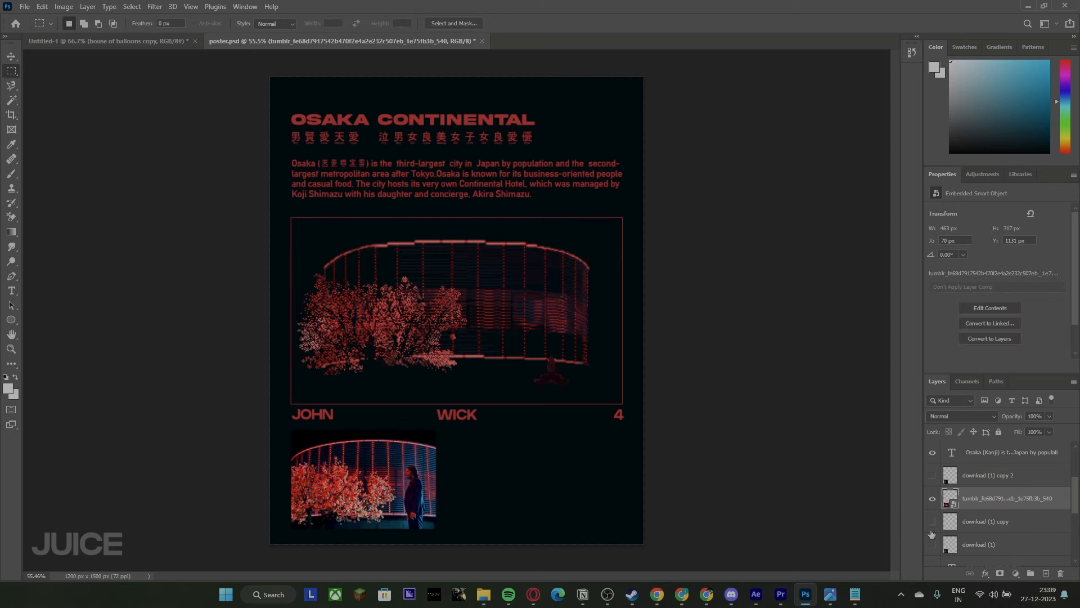
pyautogui.rightClick(1004, 500)
pyautogui.click(980, 218)
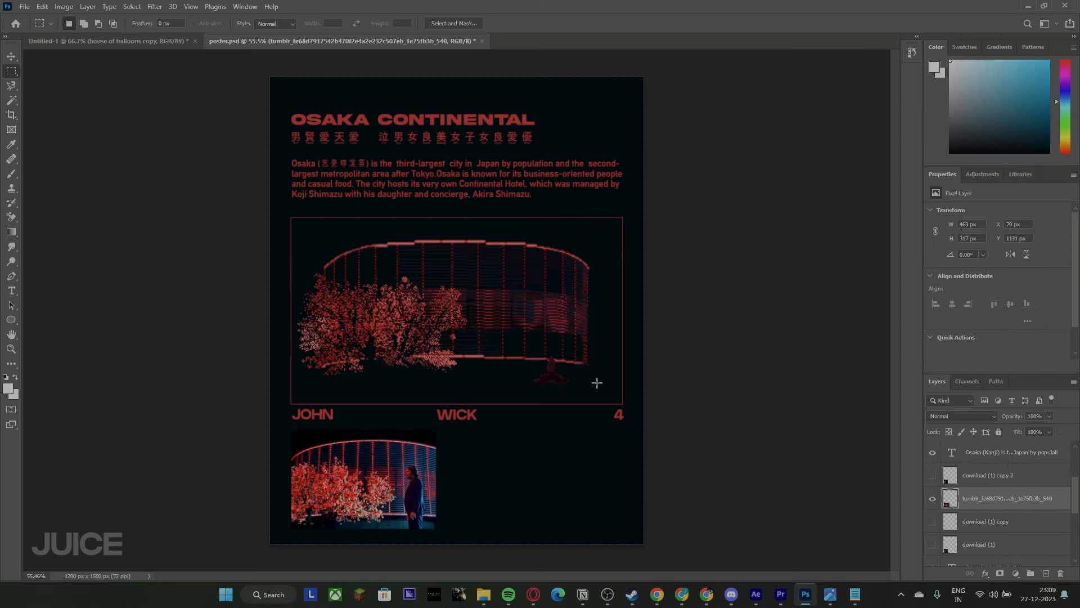
pyautogui.click(931, 498)
pyautogui.click(932, 498)
# - Scale the rasterized tumblr image down to about 424 × 290 px and keep it beneath the JOHN label
pyautogui.click(11, 56)
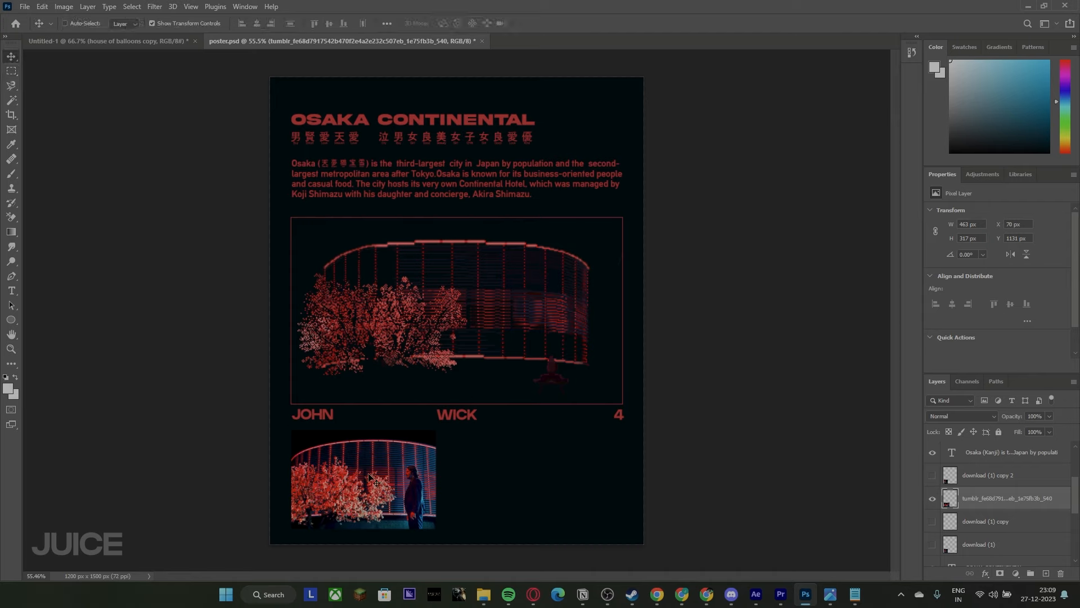
pyautogui.moveTo(370, 479); pyautogui.dragTo(367, 474)
pyautogui.moveTo(433, 525); pyautogui.dragTo(388, 492)
pyautogui.hotkey('ctrl', 'z')
pyautogui.hotkey('ctrl', 'z')
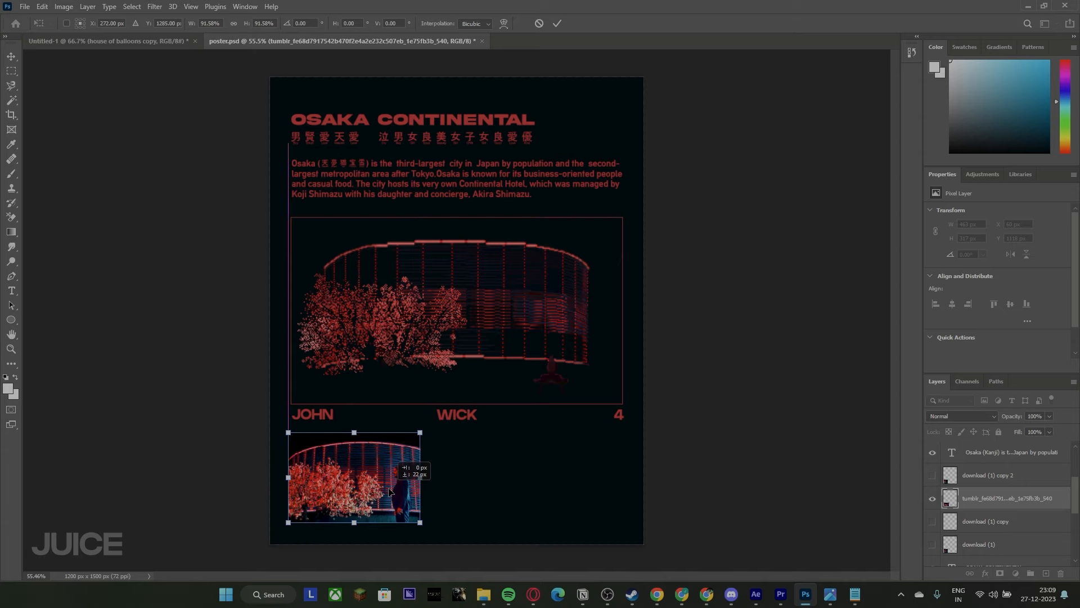
pyautogui.press('Return')
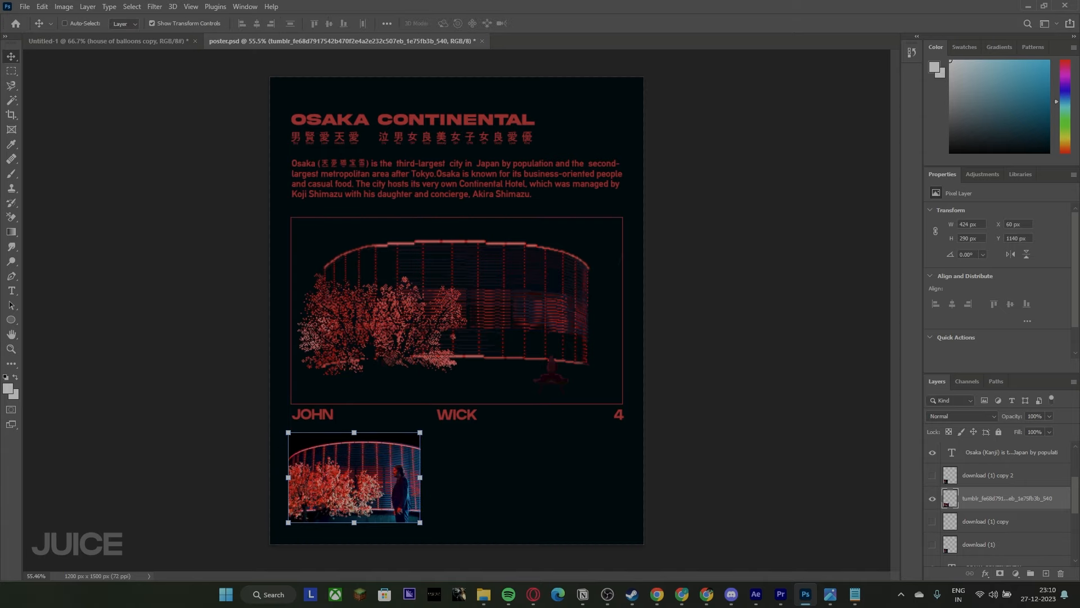
# - Apply a red Outer Glow of 3 px at 100% opacity to the lower tumblr layer and move both tumblr layers to X 72 px
pyautogui.click(229, 223)
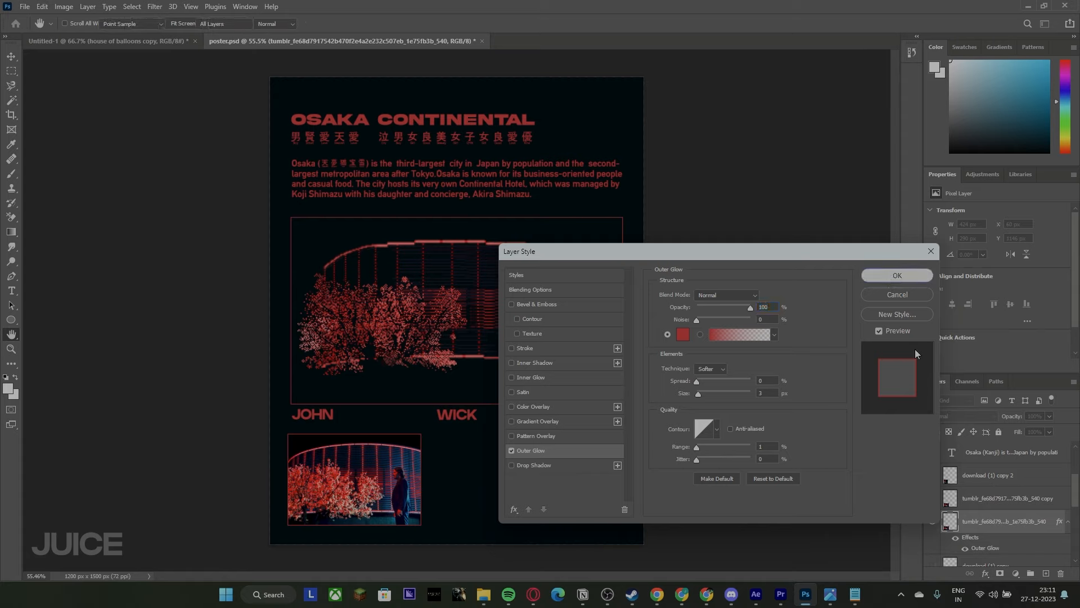
pyautogui.keyDown('shift'); pyautogui.click(981, 500); pyautogui.keyUp('shift')
pyautogui.click(10, 58)
pyautogui.moveTo(325, 481); pyautogui.dragTo(328, 482)
pyautogui.press('m')
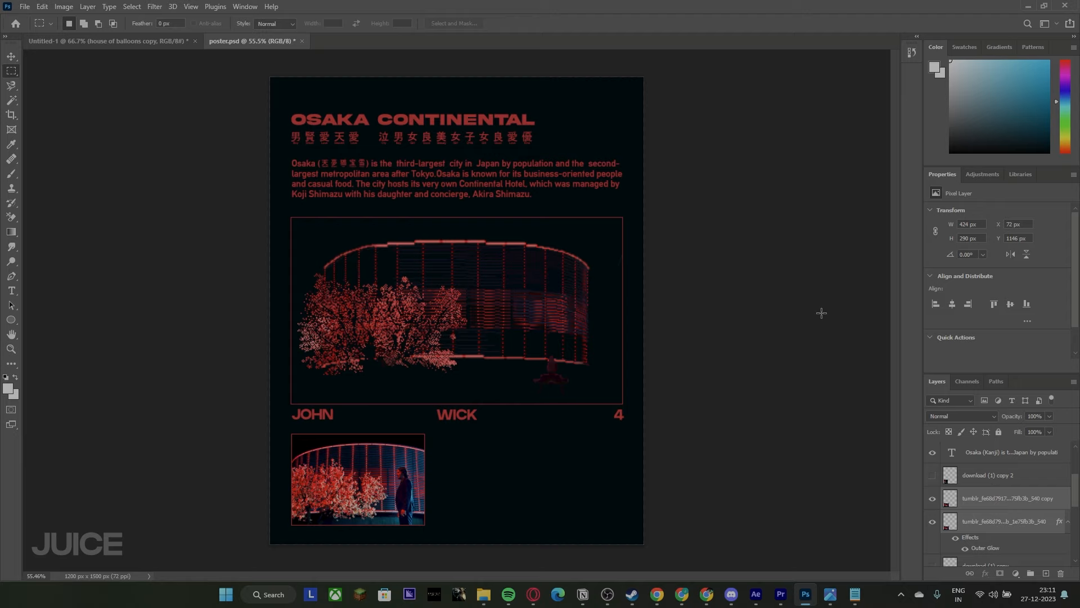
# - Move both tumblr image layers up to Y 1118 px, just beneath the JOHN label
pyautogui.click(11, 56)
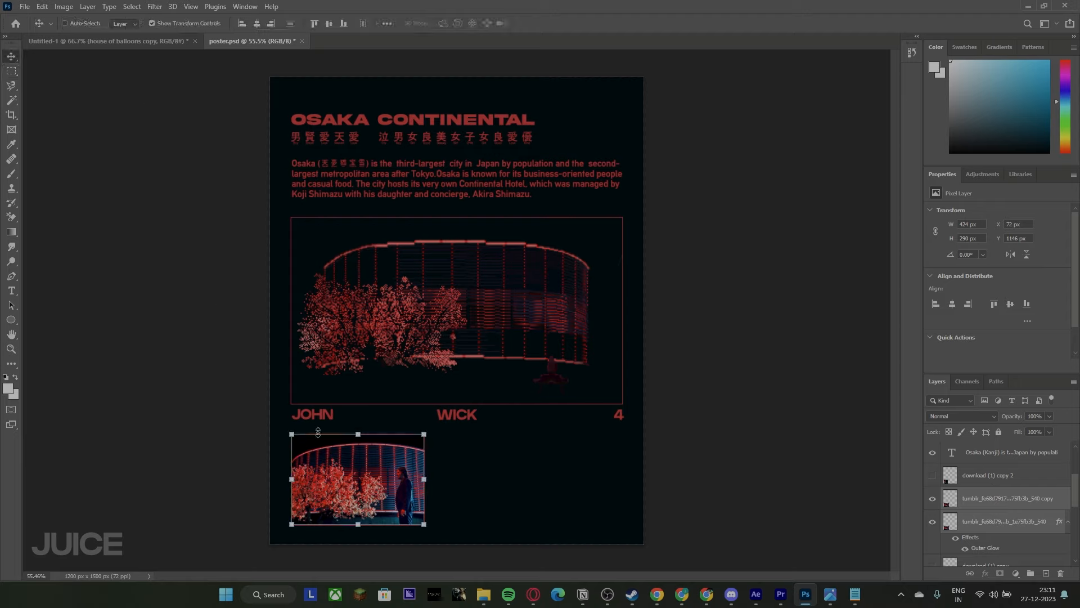
pyautogui.moveTo(327, 468); pyautogui.dragTo(328, 459)
pyautogui.click(7, 71)
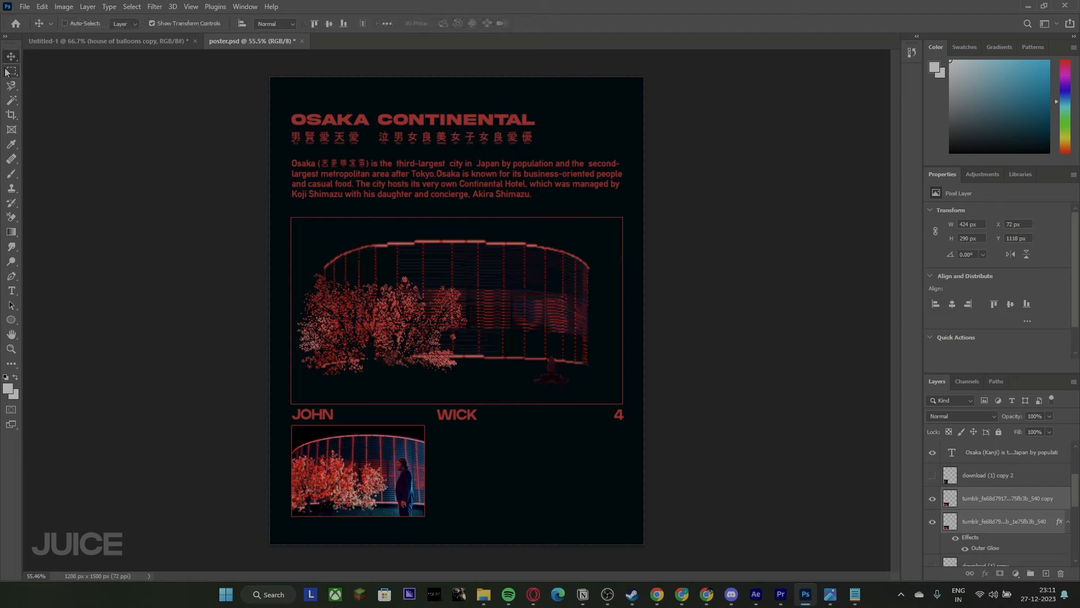
pyautogui.click(7, 71)
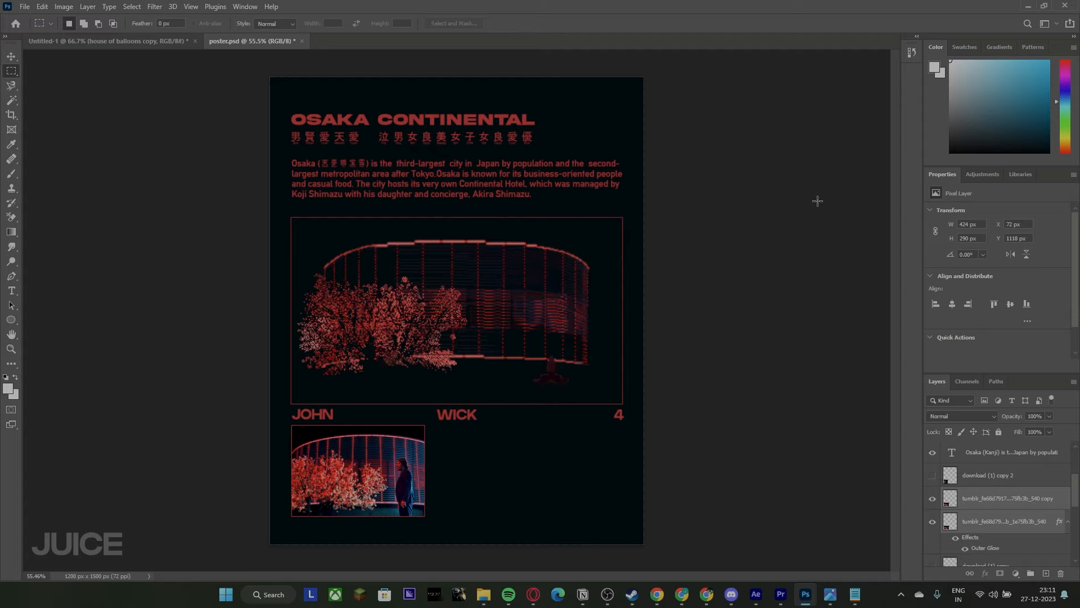
pyautogui.hotkey('alt', 'Tab')
pyautogui.click(773, 320)
pyautogui.hotkey('alt', 'Tab')
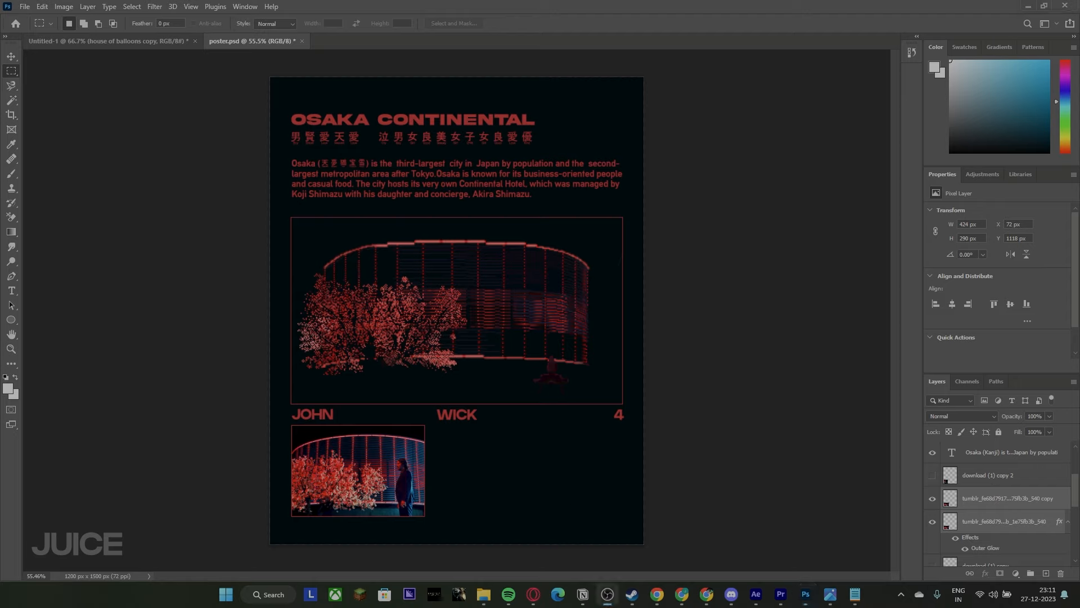
pyautogui.click(807, 601)
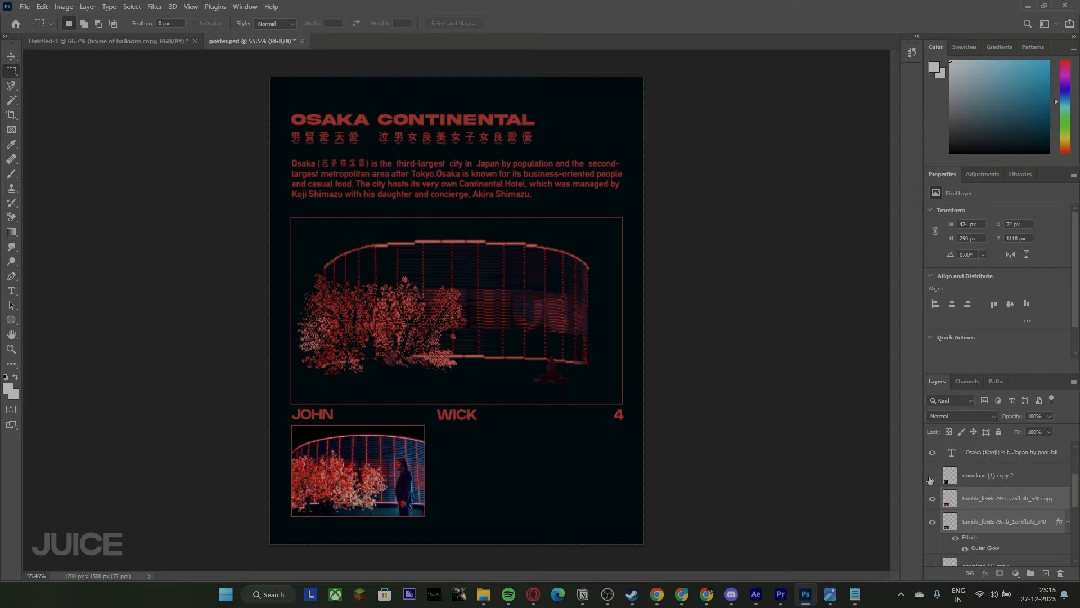
# - Change the font of the Osaka description text block to GRIFTER Bold
pyautogui.click(988, 450)
pyautogui.press('v')
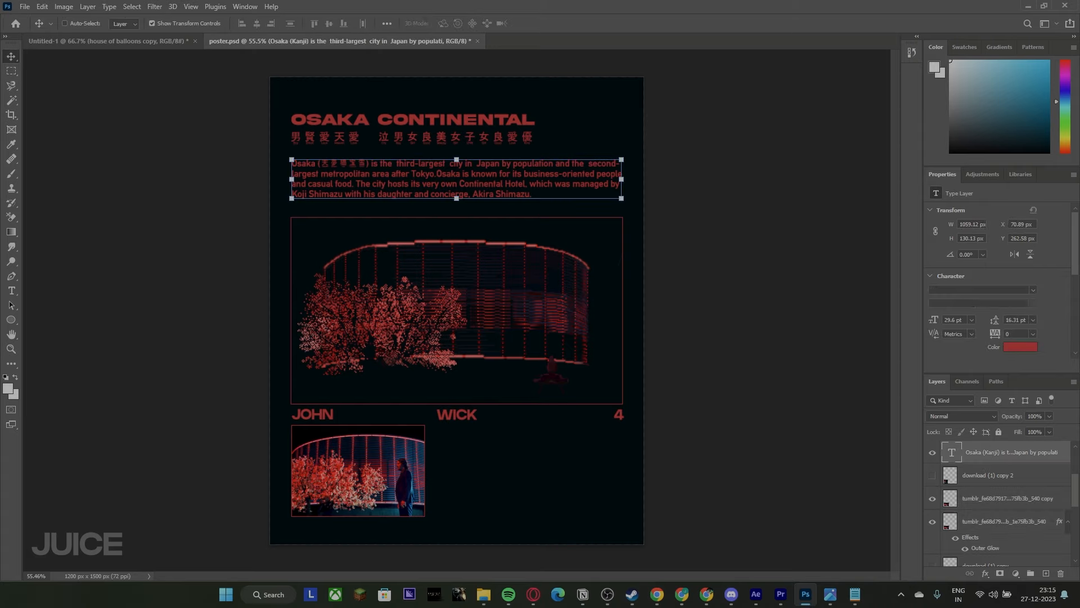
pyautogui.click(1033, 289)
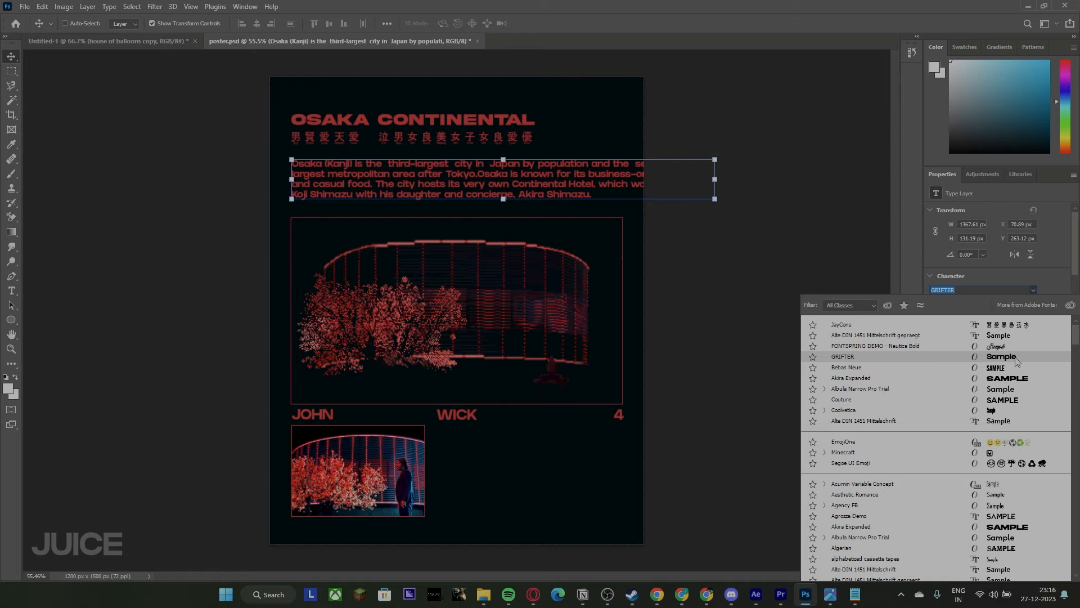
pyautogui.click(1017, 361)
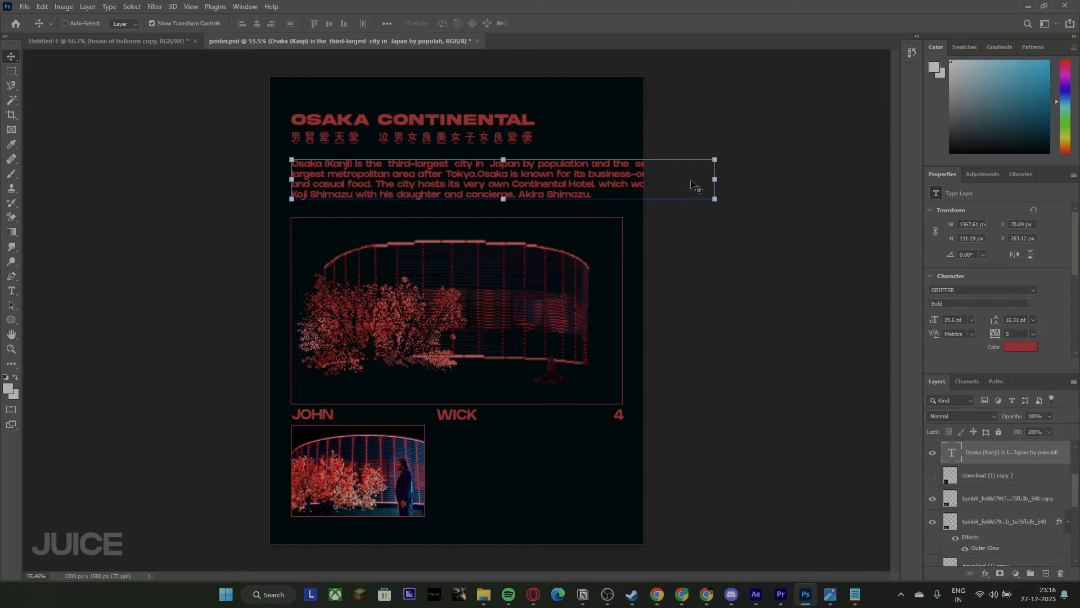
# - Scale the description text block to about 1061 px wide to match the image frame, and position it at about Y 290 px
pyautogui.moveTo(714, 180); pyautogui.dragTo(621, 180)
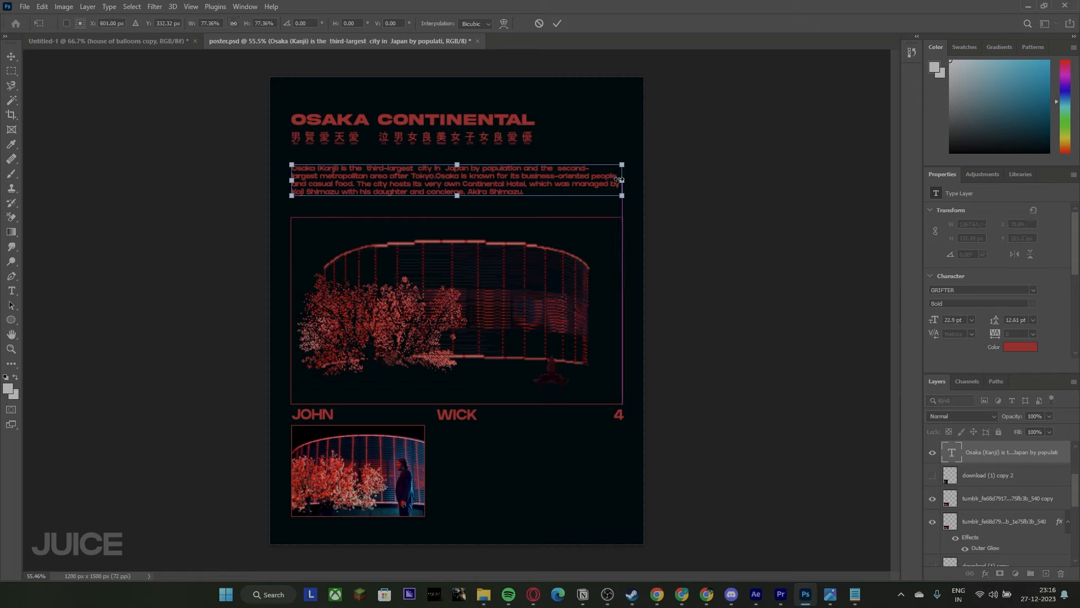
pyautogui.moveTo(523, 176); pyautogui.dragTo(523, 190)
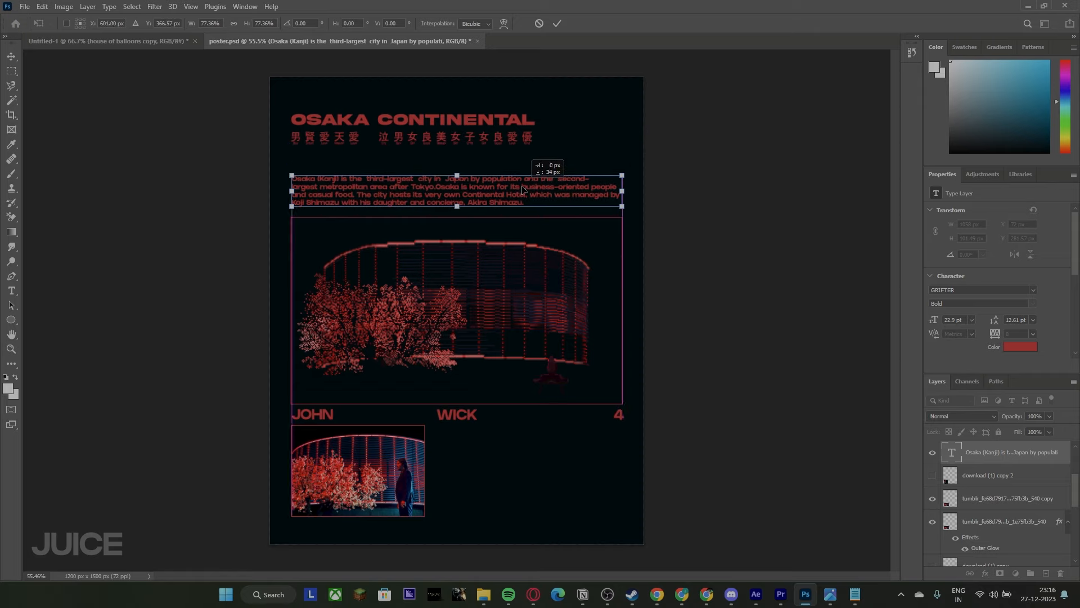
pyautogui.moveTo(622, 191); pyautogui.dragTo(571, 188)
pyautogui.click(557, 23)
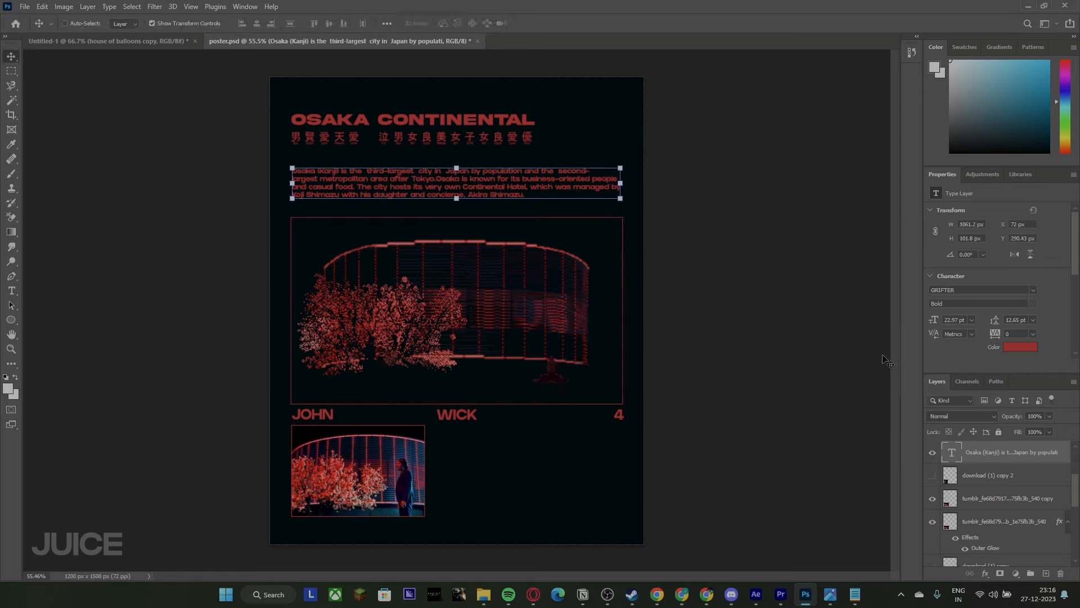
pyautogui.click(11, 71)
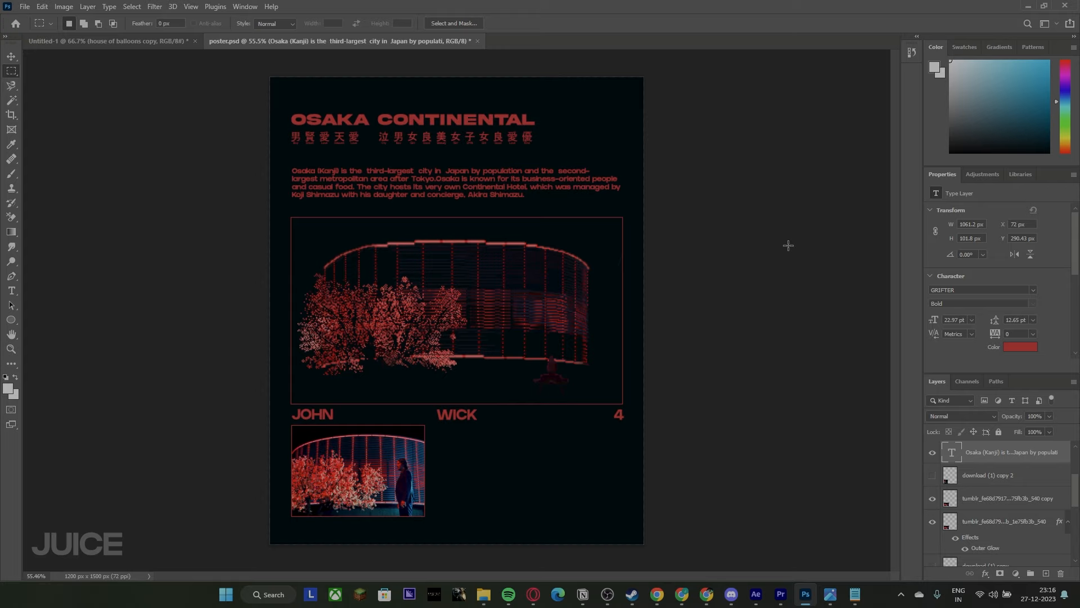
# - Move the OSAKA CONTINENTAL title and its Japanese line together down to about Y 136 px, closer to the description
pyautogui.click(1007, 475)
pyautogui.scroll(-3, 1001, 489)
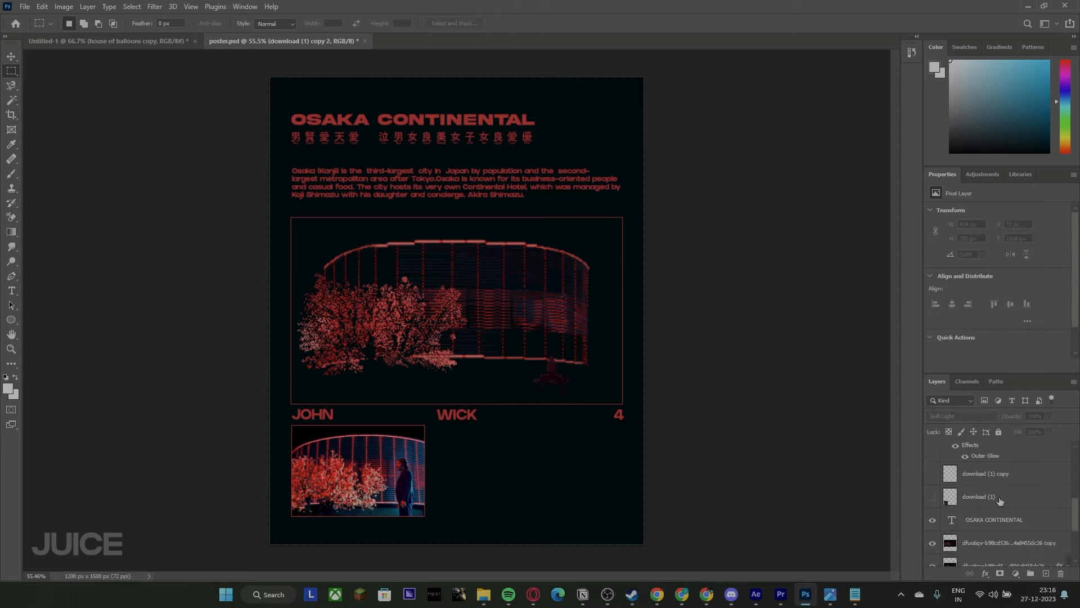
pyautogui.scroll(-1, 999, 500)
pyautogui.click(1000, 500)
pyautogui.scroll(-2, 1000, 499)
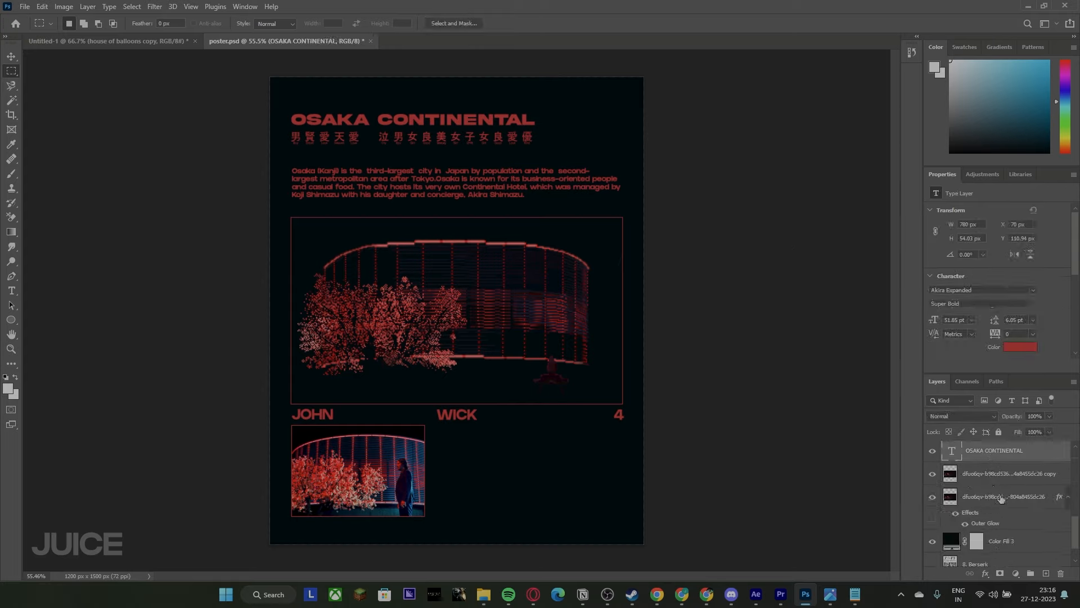
pyautogui.scroll(6, 999, 497)
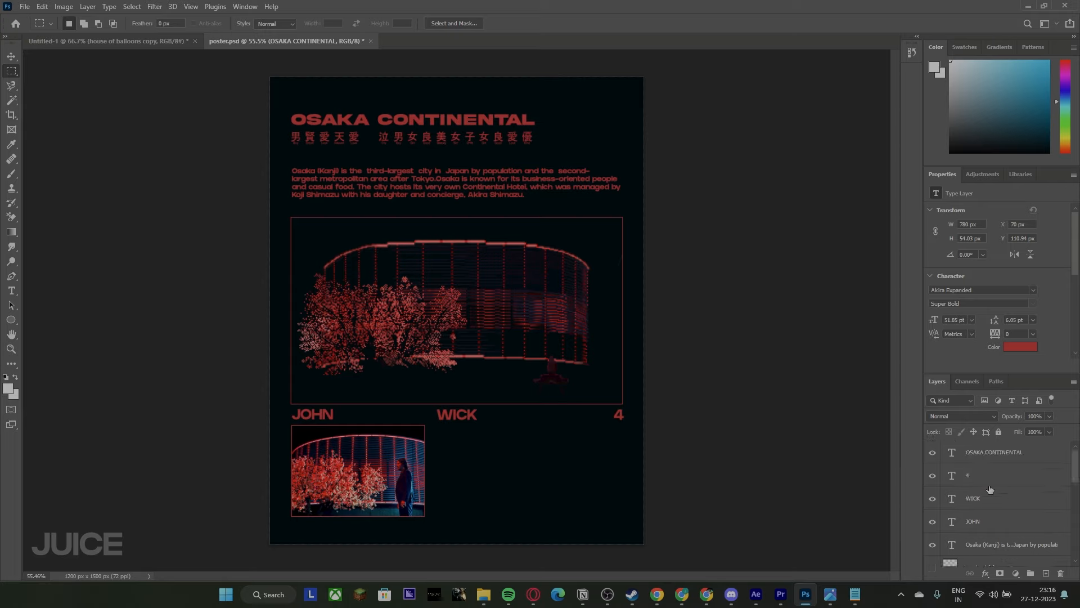
pyautogui.press('v')
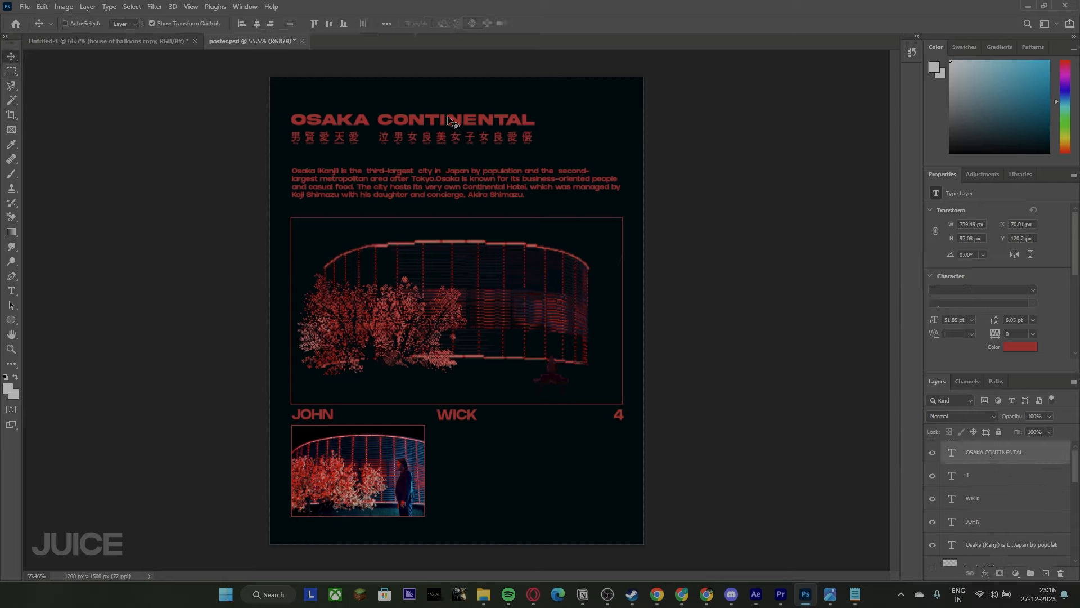
pyautogui.moveTo(445, 120); pyautogui.dragTo(447, 126)
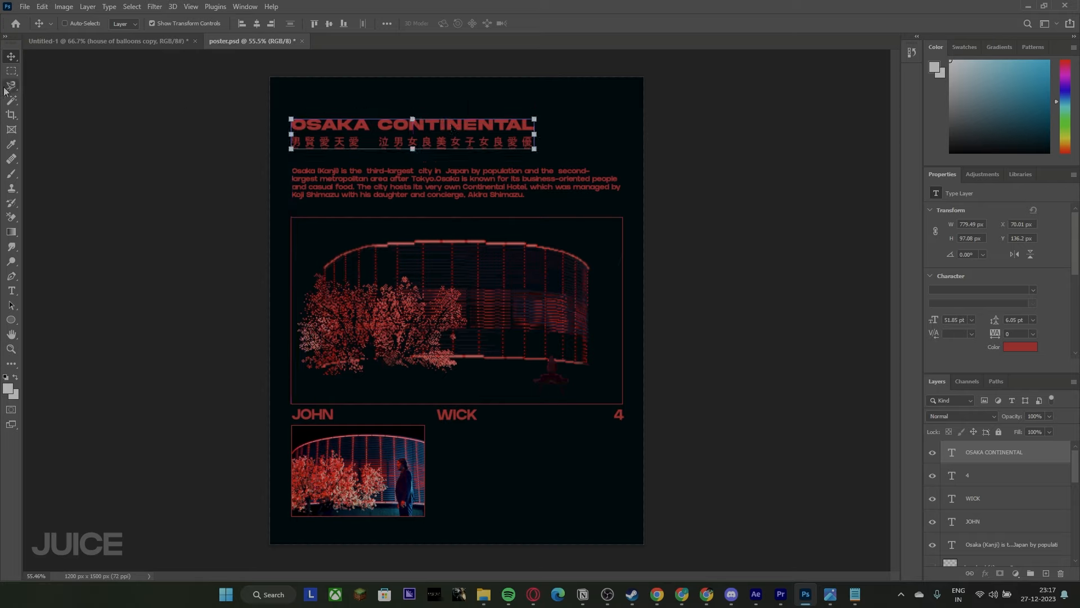
# - Place the screen gallery image in the poster at about 665 × 374 px, beneath the WICK label at Y 1118 px
pyautogui.press('m')
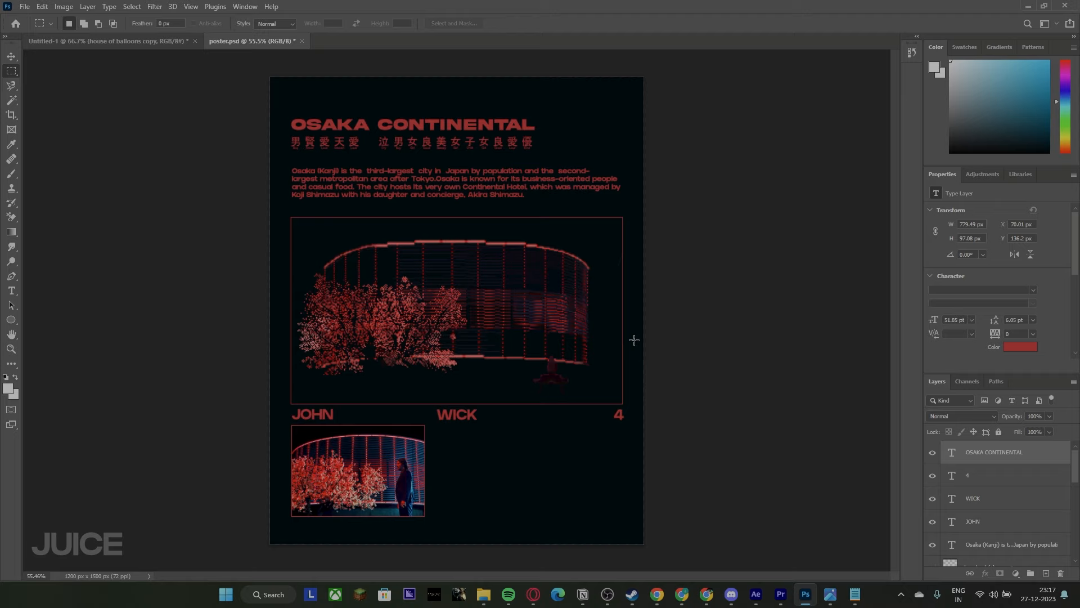
pyautogui.click(1033, 459)
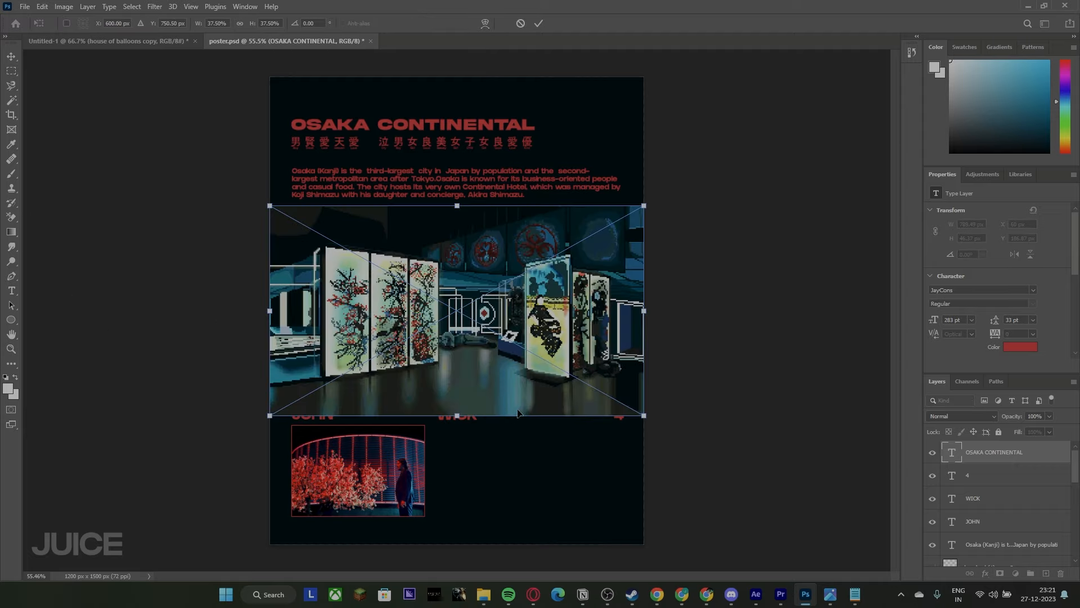
pyautogui.moveTo(647, 416); pyautogui.dragTo(622, 386)
pyautogui.moveTo(443, 339); pyautogui.dragTo(590, 500)
pyautogui.scroll(7, 570, 518)
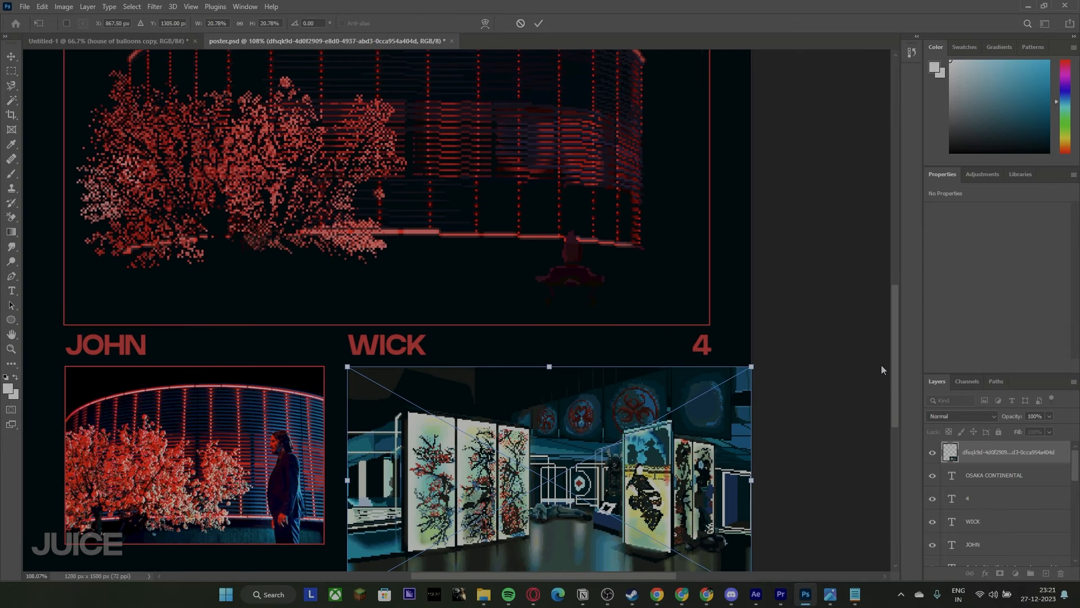
pyautogui.press('Return')
# - Scale the gallery image down to about 517 × 291 px so its height matches the framed image under JOHN
pyautogui.press('m')
pyautogui.scroll(-3, 593, 353)
pyautogui.press('v')
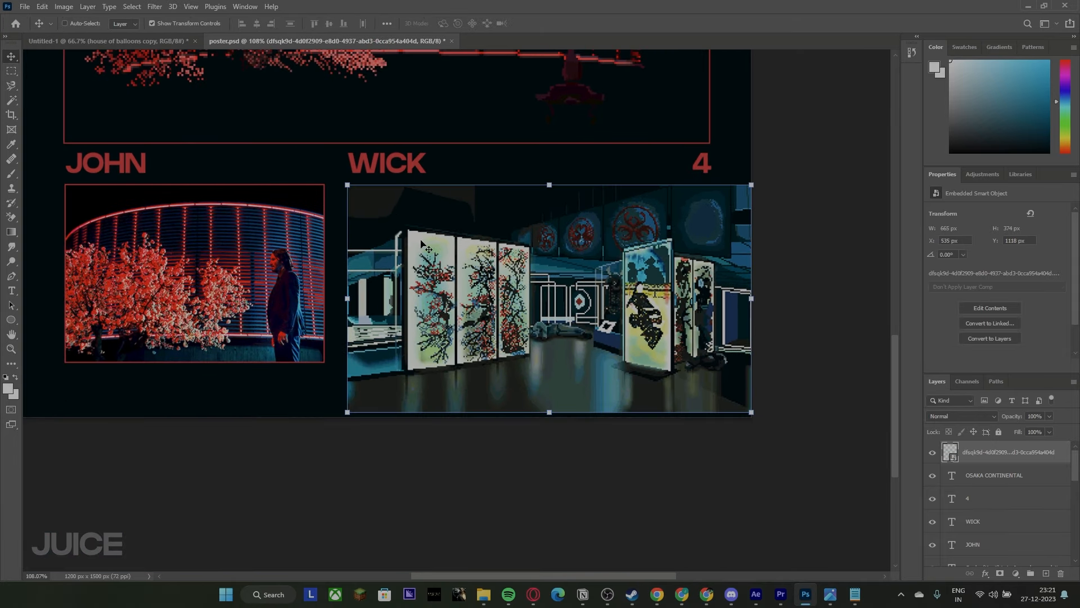
pyautogui.moveTo(574, 299); pyautogui.dragTo(525, 299)
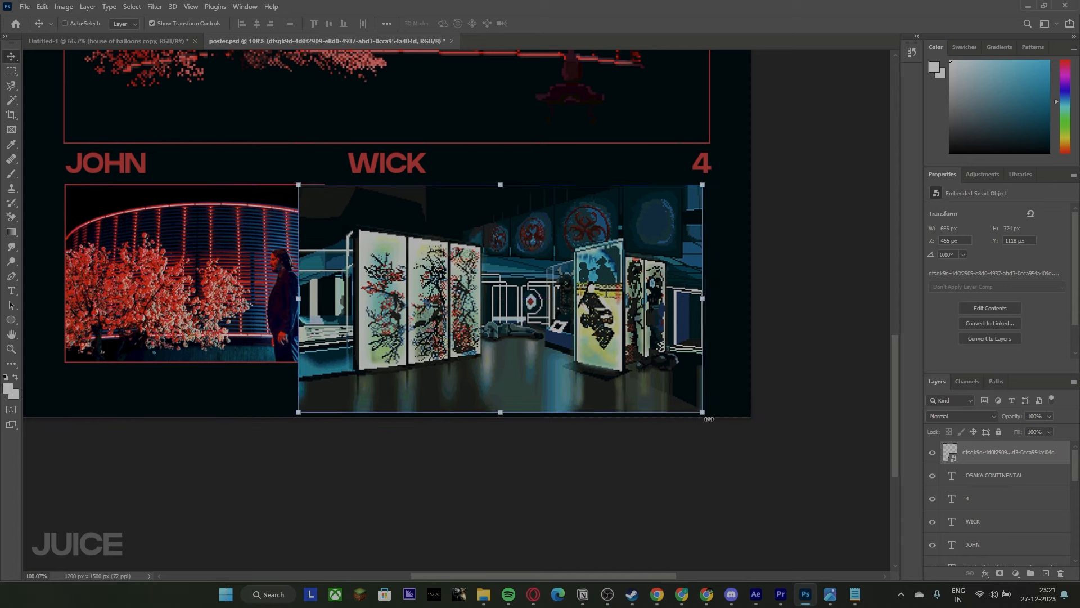
pyautogui.moveTo(703, 415); pyautogui.dragTo(626, 330)
pyautogui.click(537, 24)
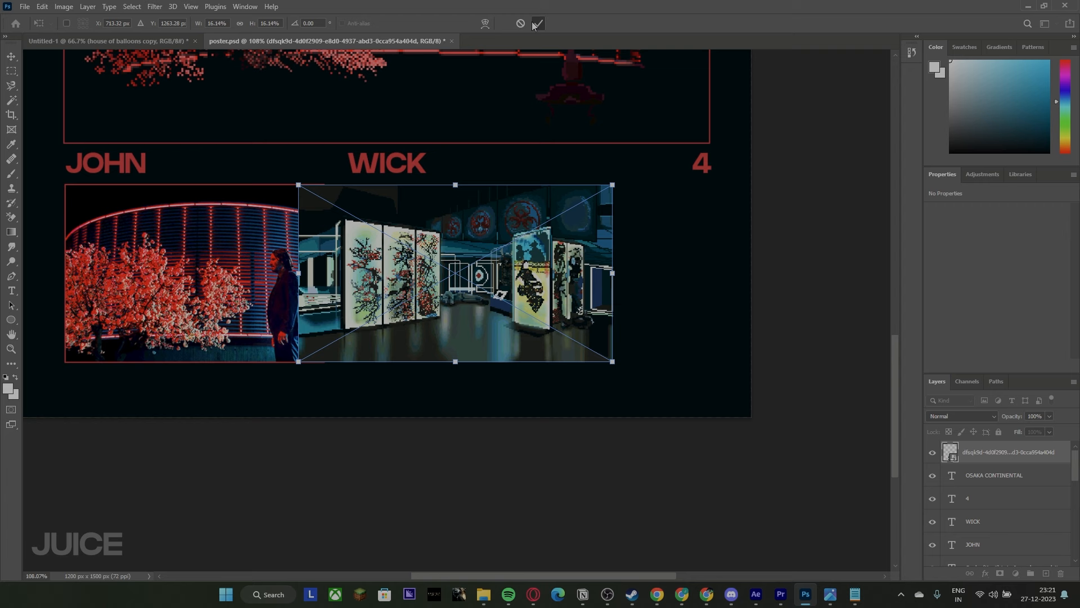
# - Position the gallery image beside the framed image under JOHN, at about X 524 px and Y 1118 px
pyautogui.moveTo(456, 239); pyautogui.dragTo(488, 242)
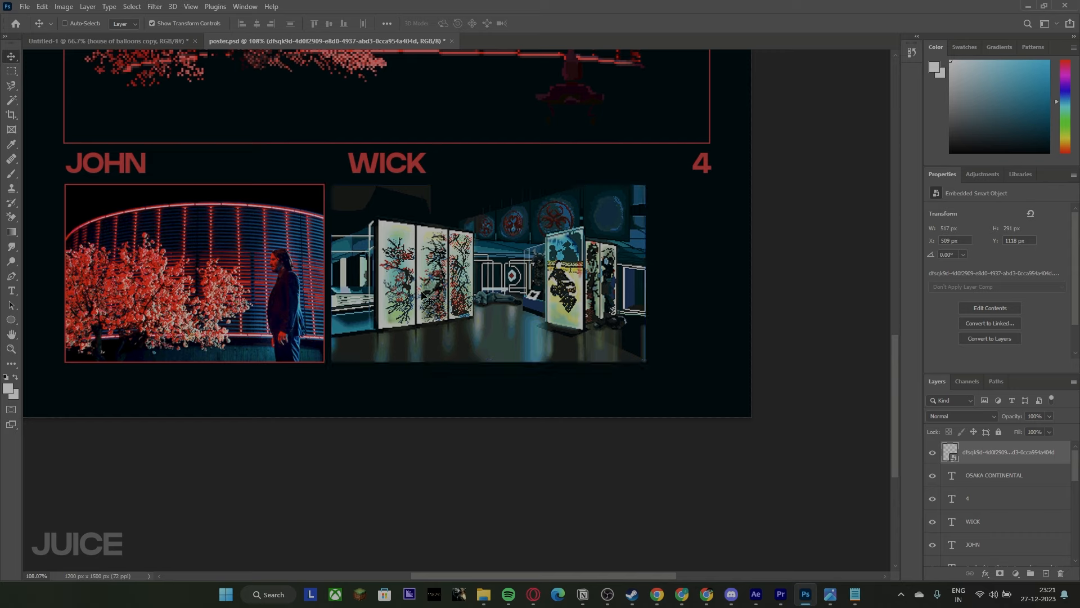
pyautogui.moveTo(421, 298); pyautogui.dragTo(431, 299)
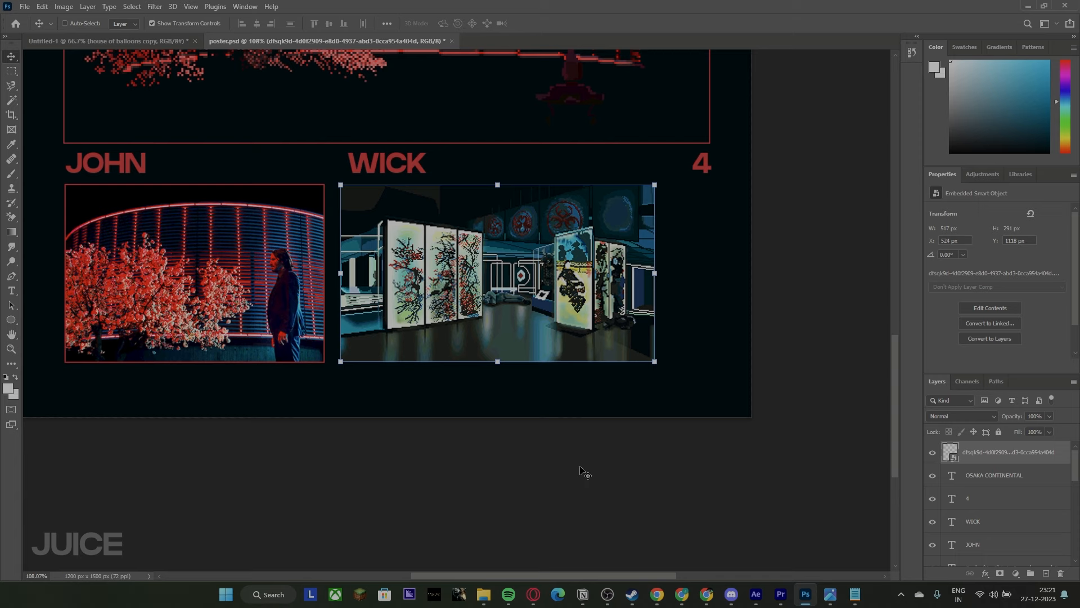
pyautogui.scroll(-1, 585, 473)
pyautogui.scroll(-4, 585, 473)
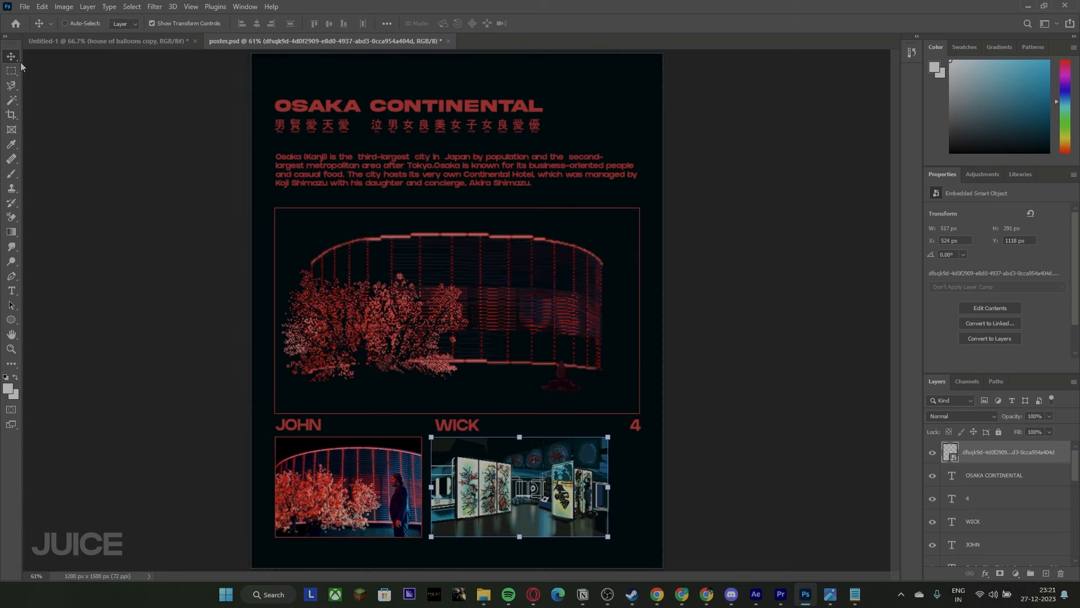
pyautogui.click(12, 71)
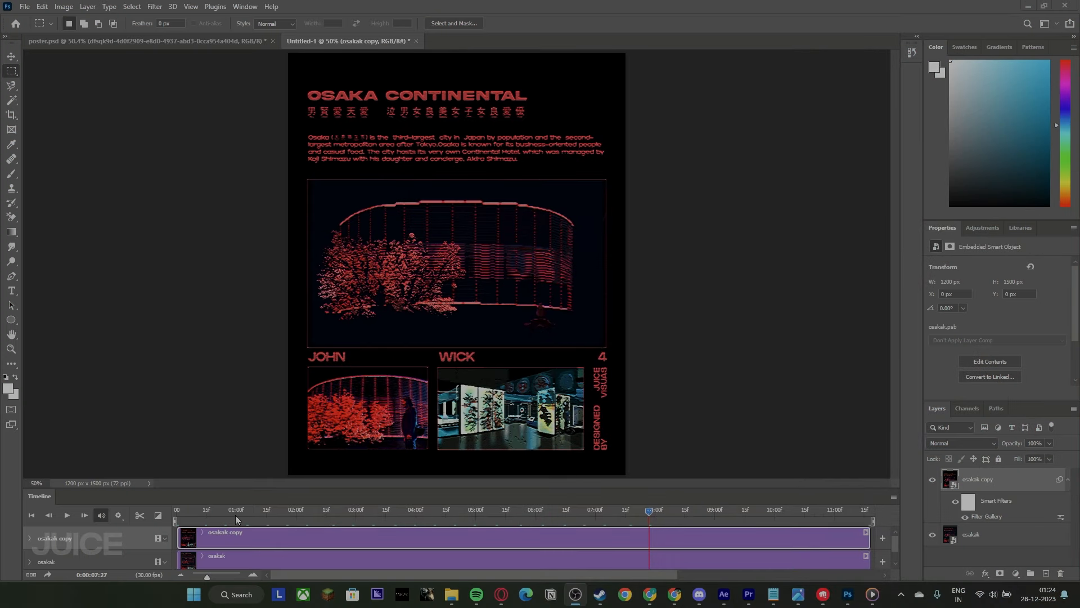
# - Preview the animated poster with the osakak copy layer hidden and shown, and set that layer's opacity to 62%
pyautogui.press('space')
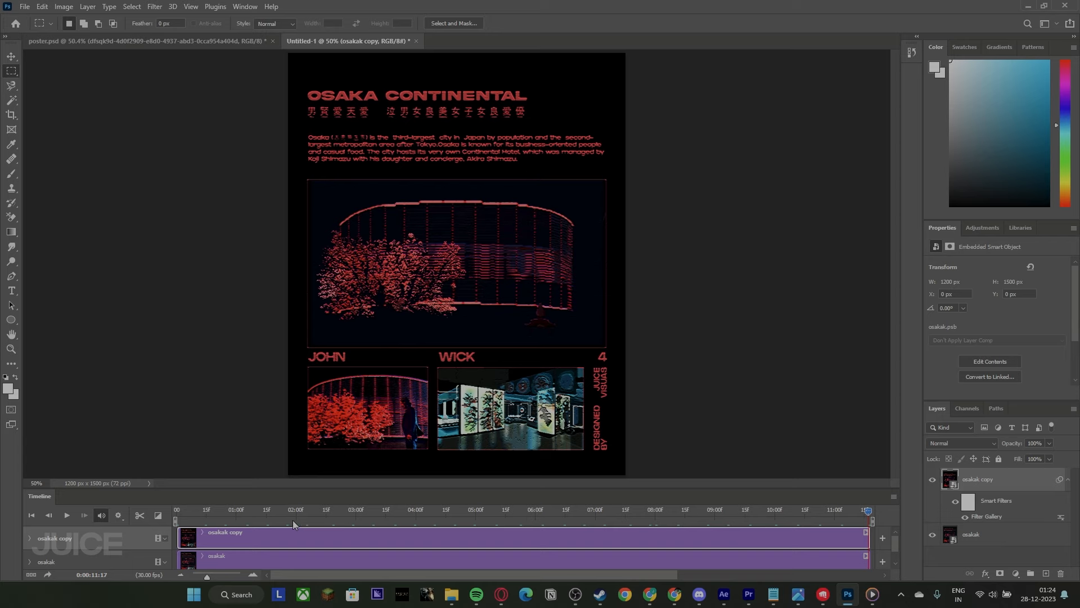
pyautogui.press('space')
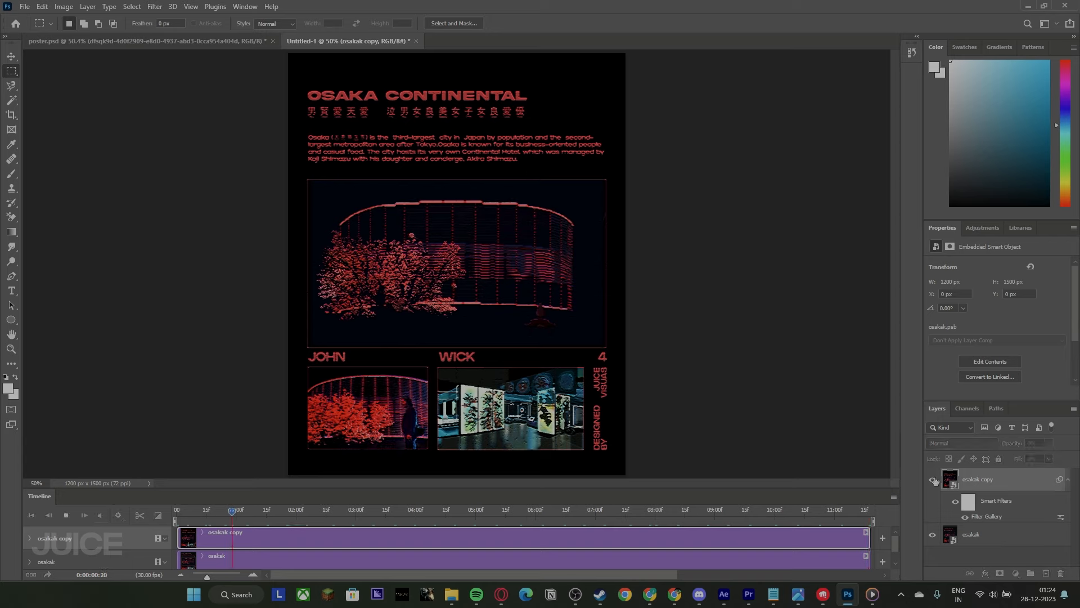
pyautogui.click(932, 479)
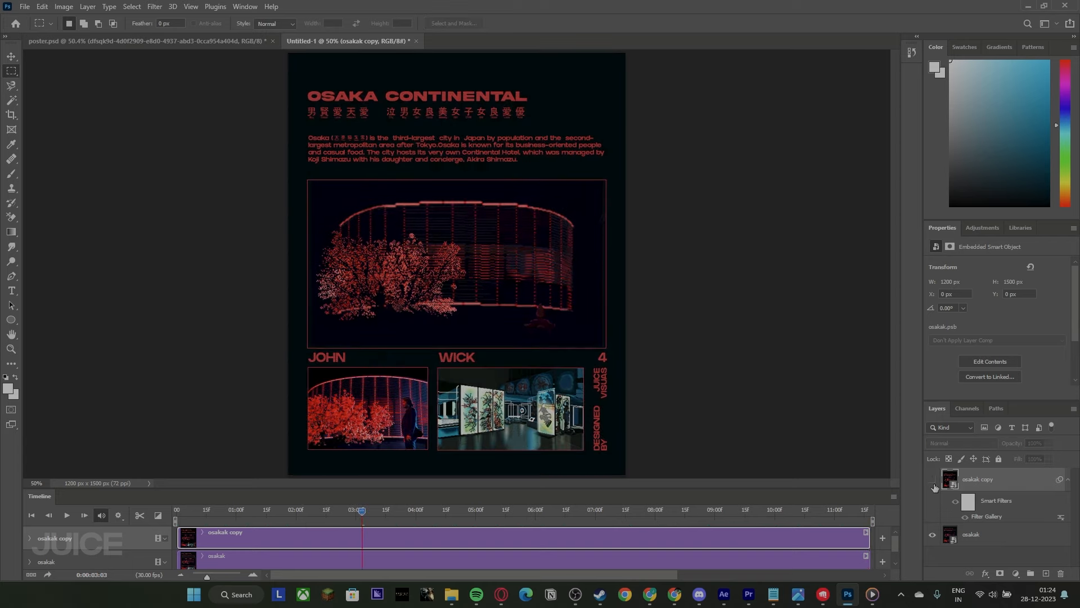
pyautogui.click(932, 482)
pyautogui.click(932, 482)
pyautogui.click(932, 481)
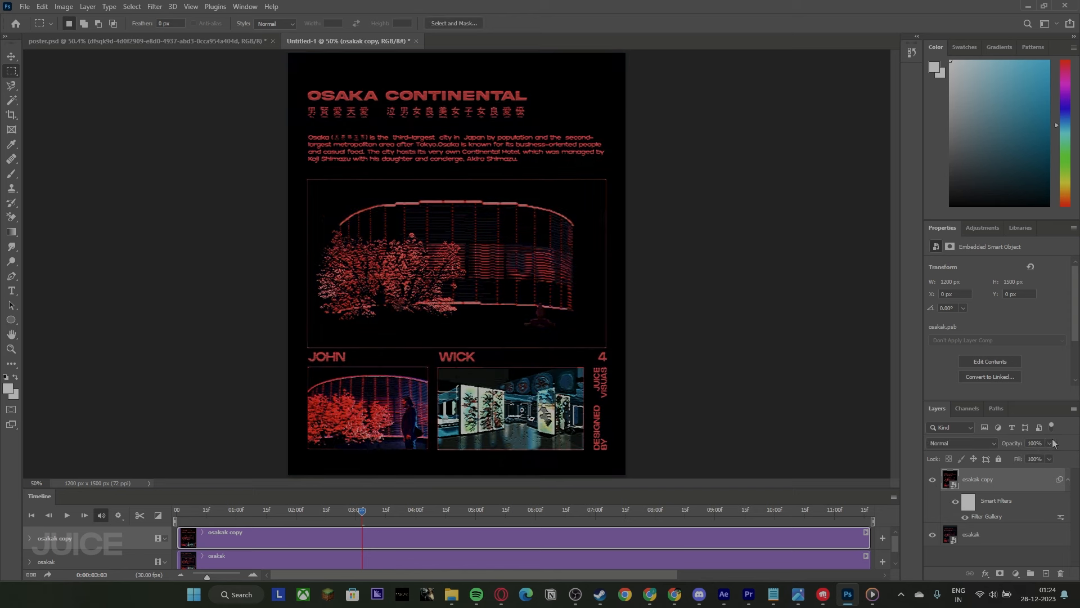
pyautogui.moveTo(1022, 458); pyautogui.dragTo(1030, 454)
pyautogui.press('space')
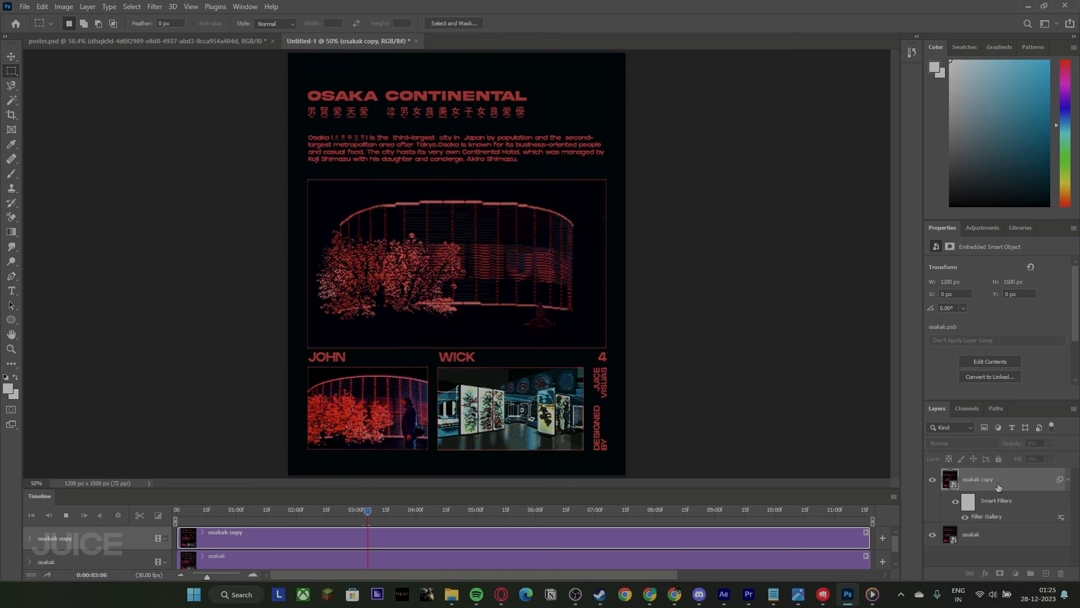
pyautogui.press('space')
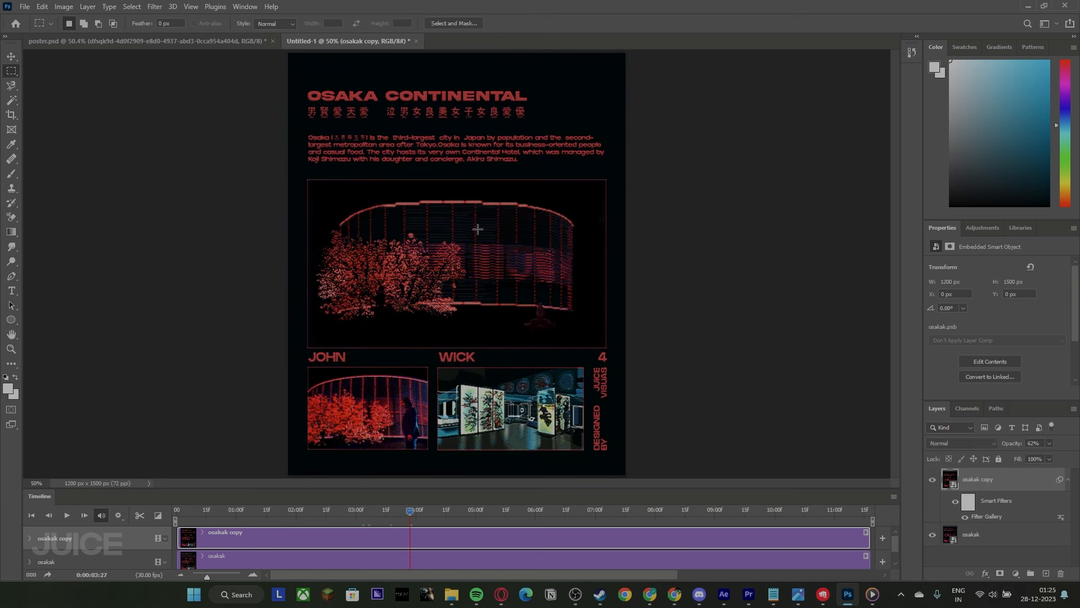
# - Apply an Add Noise filter of 24.43% with uniform distribution to the osakak copy layer, and play the animation to check it
pyautogui.click(152, 6)
pyautogui.moveTo(267, 183)
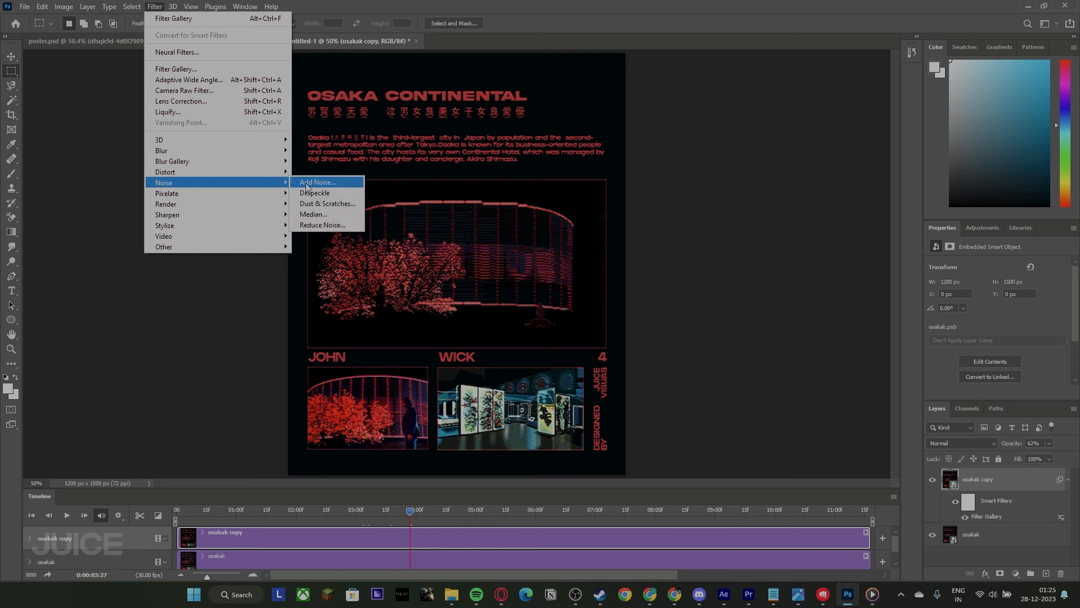
pyautogui.click(318, 182)
pyautogui.moveTo(498, 271); pyautogui.dragTo(475, 272)
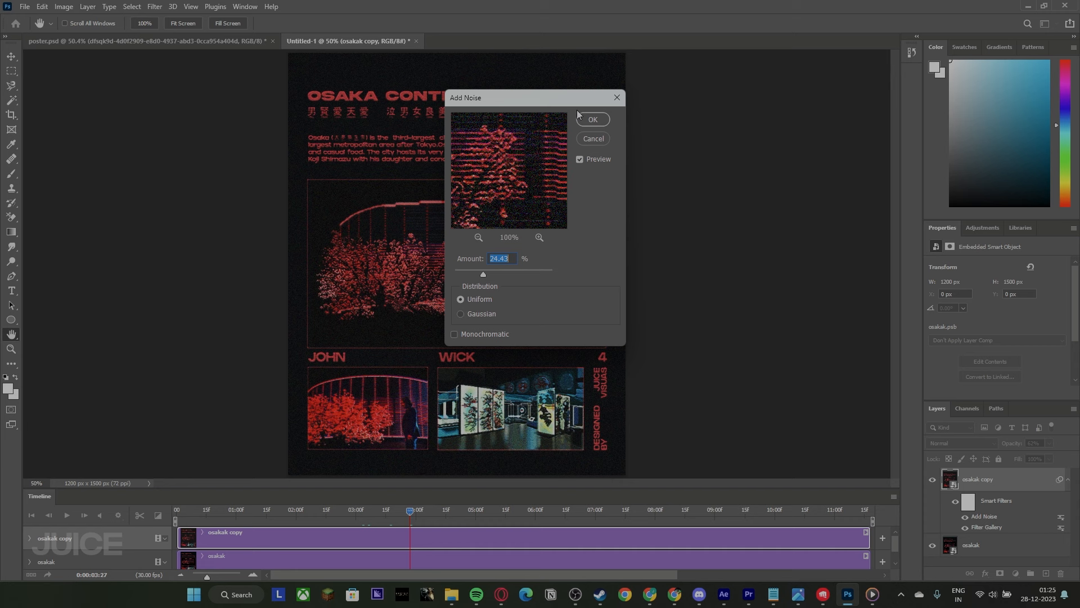
pyautogui.click(592, 119)
pyautogui.press('space')
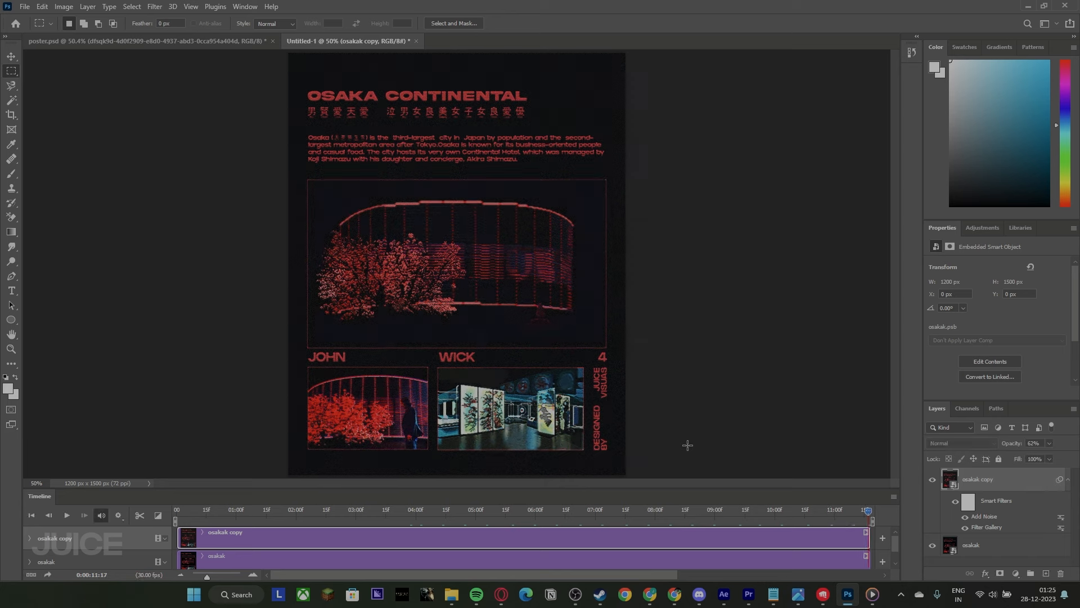
pyautogui.press('space')
pyautogui.press('space')
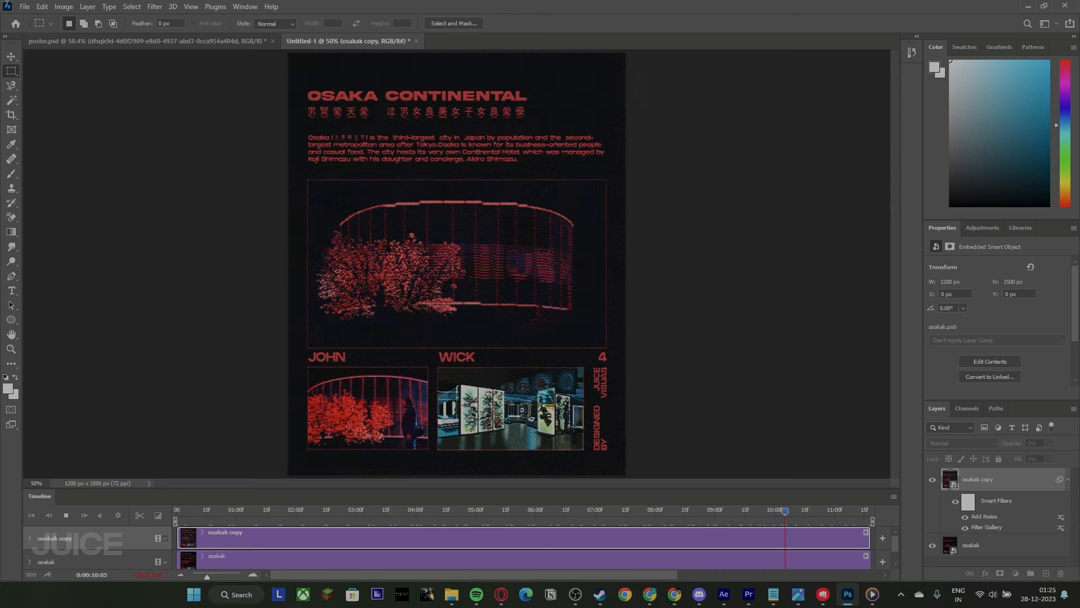
# - Open the Export As settings for the animated poster and set the file format to GIF
pyautogui.click(25, 6)
pyautogui.moveTo(51, 172)
pyautogui.click(181, 180)
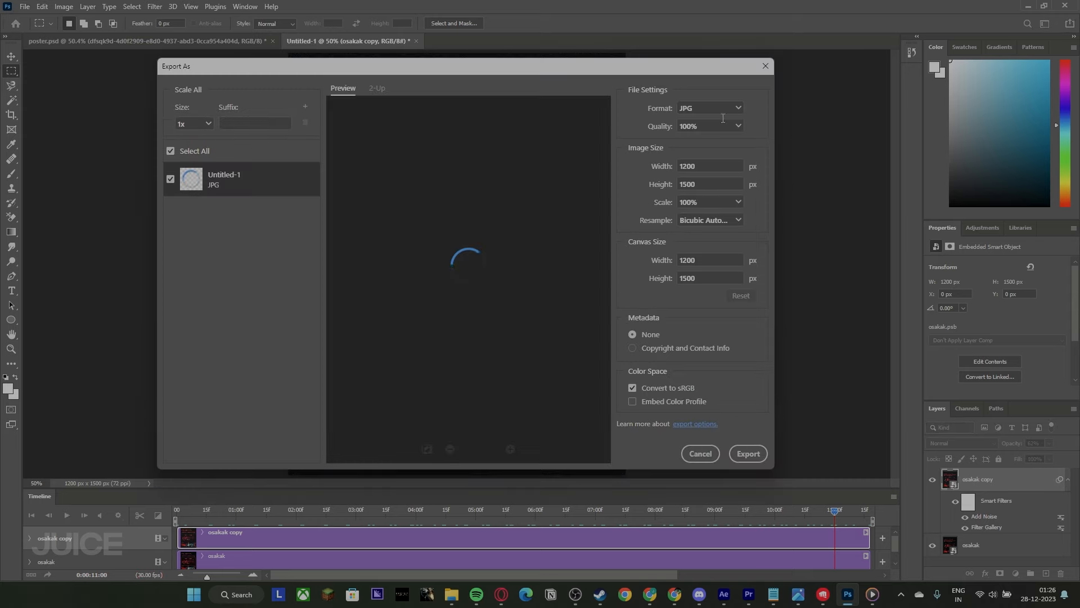
pyautogui.click(722, 108)
pyautogui.click(717, 144)
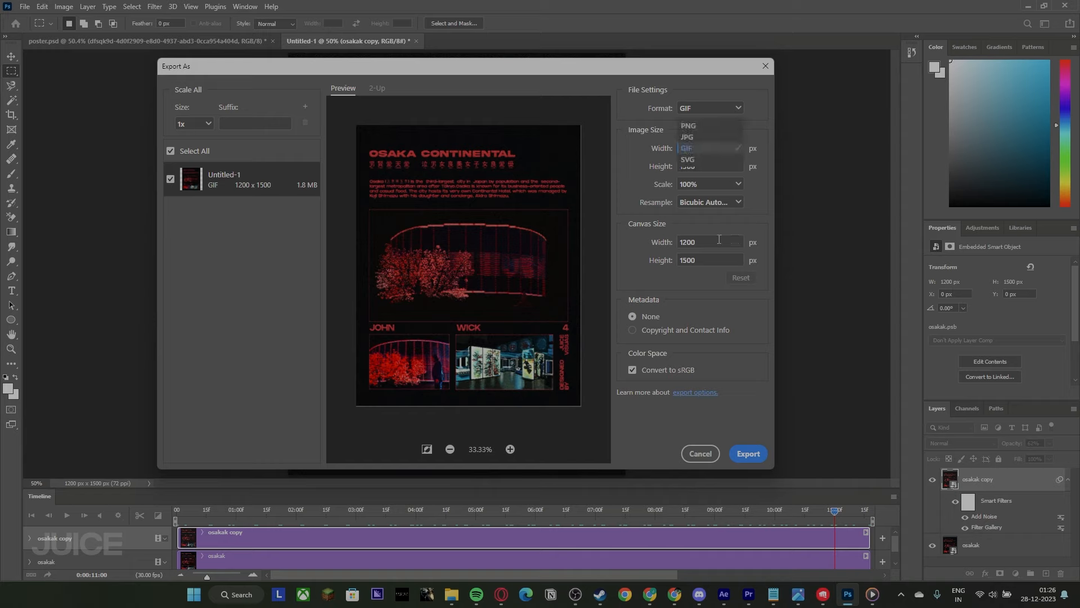
# - Try SVG as the export format, and return the format to GIF
pyautogui.click(685, 159)
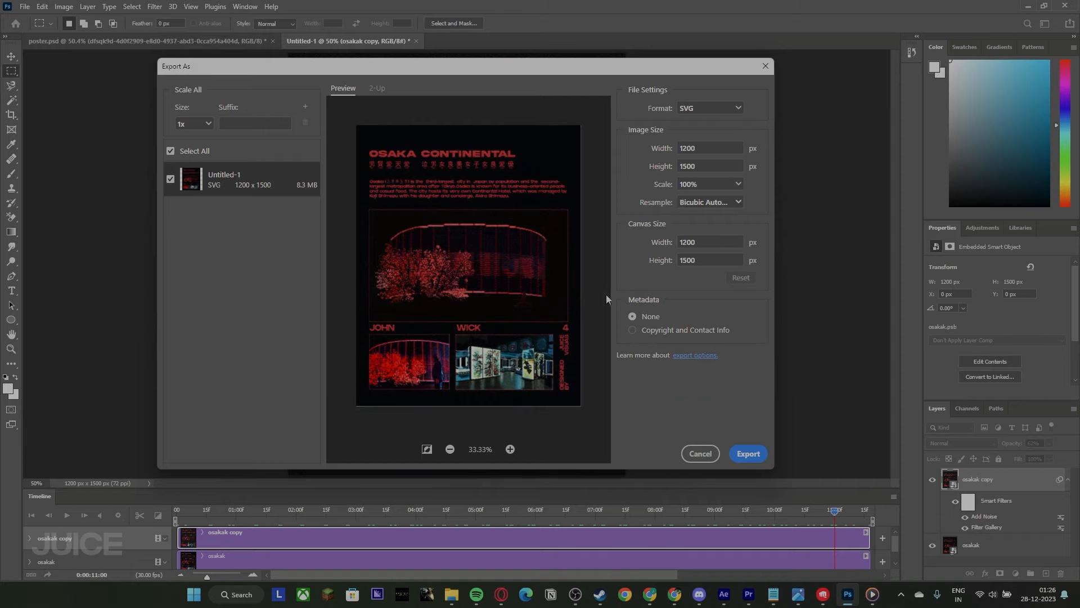
pyautogui.click(691, 109)
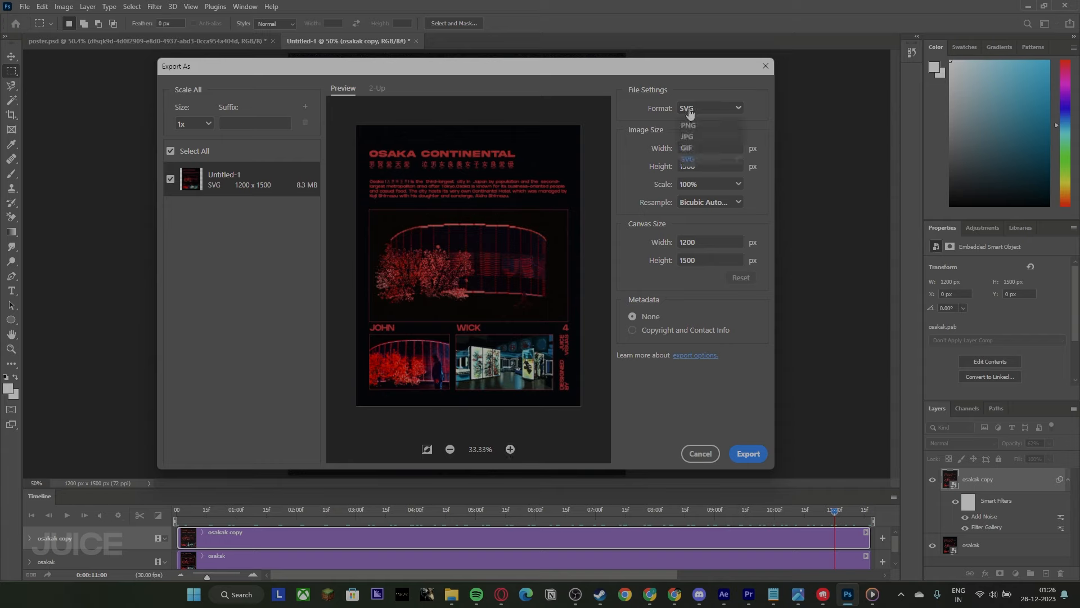
pyautogui.click(694, 147)
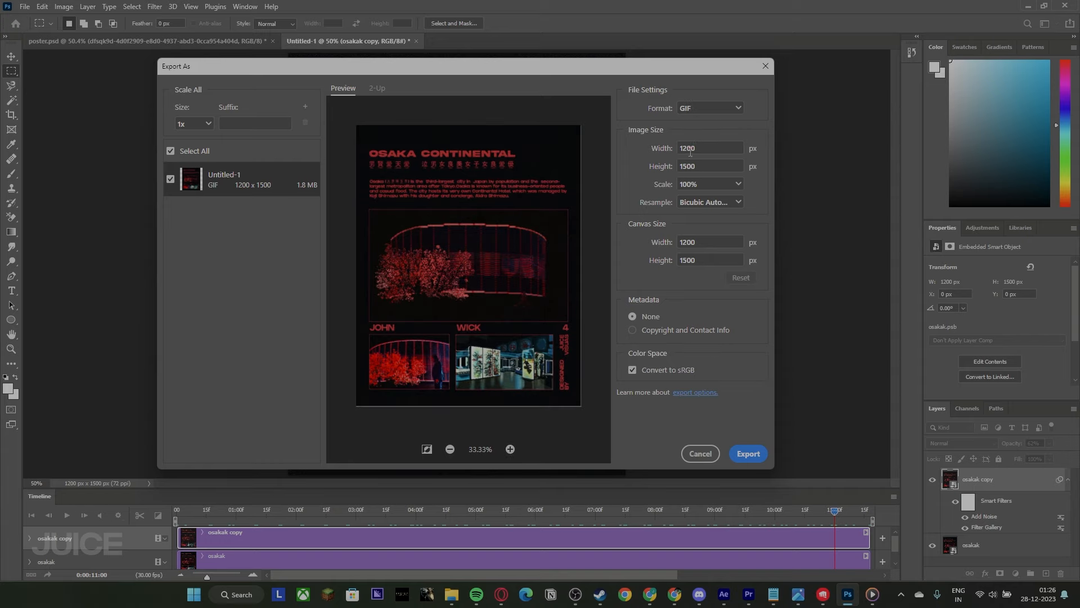
pyautogui.click(691, 108)
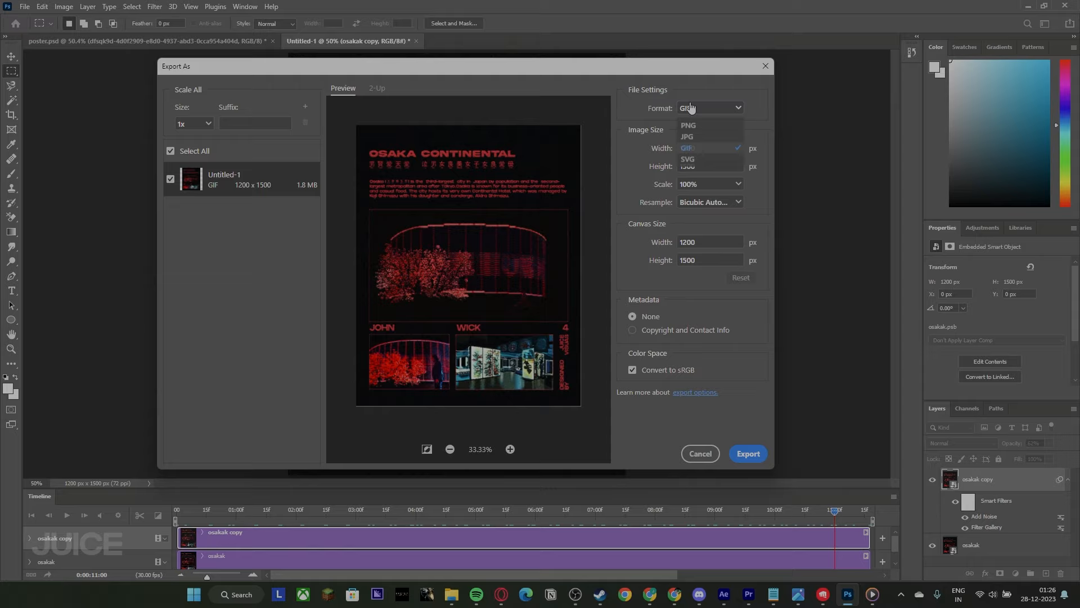
pyautogui.click(686, 113)
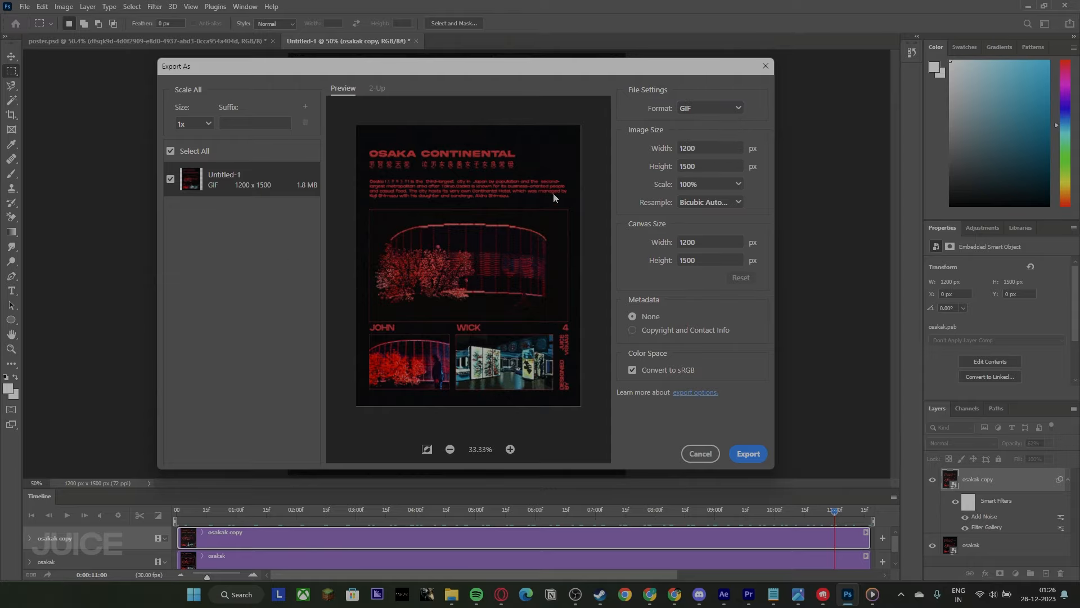